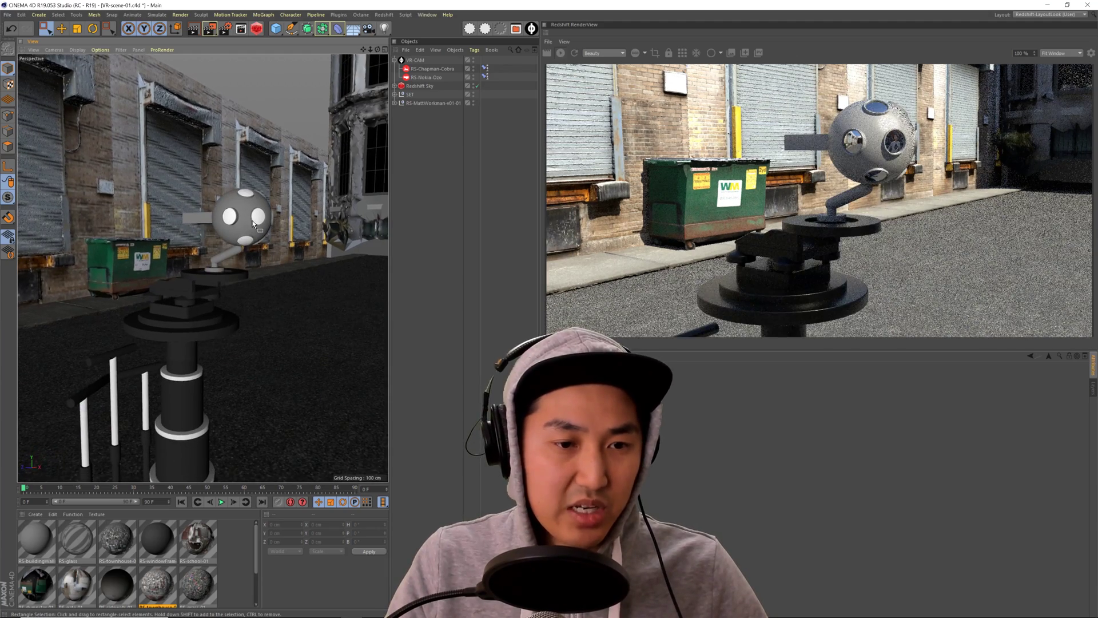
Look through the VR camera in the viewport and hide the RS-Nokia-Ozo camera body in the render.
mouse_move(253, 222)
left_mouse_down("alt")
mouse_move(275, 216)
mouse_move(338, 237)
mouse_move(310, 244)
mouse_move(318, 253)
mouse_move(258, 198)
mouse_move(270, 199)
mouse_move(259, 221)
mouse_move(272, 224)
mouse_move(256, 230)
left_mouse_up("alt")
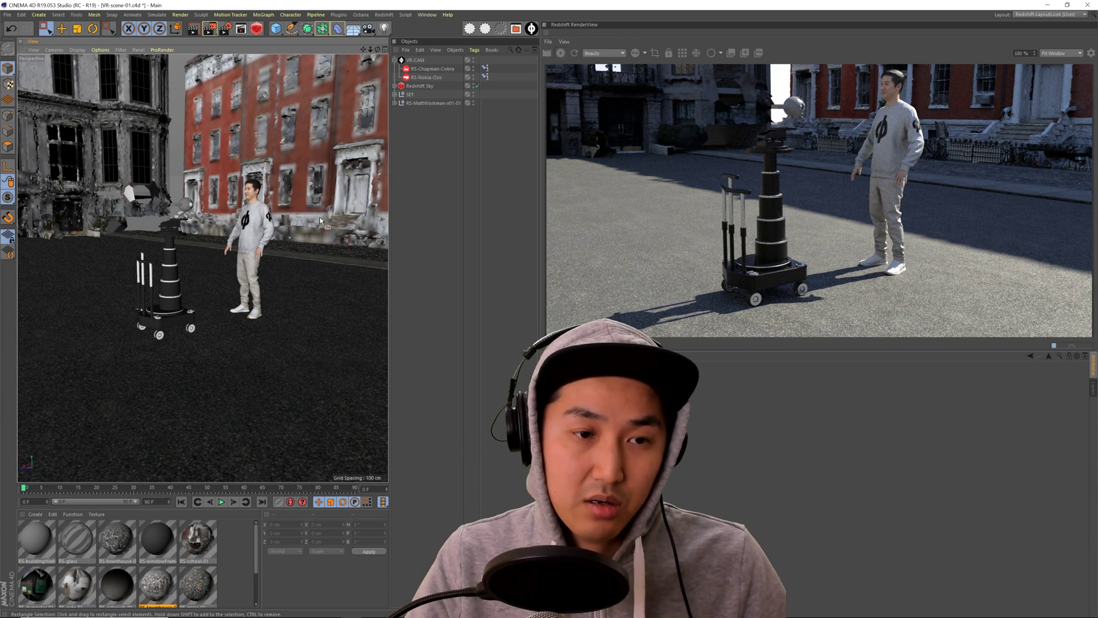
left_click(77, 50)
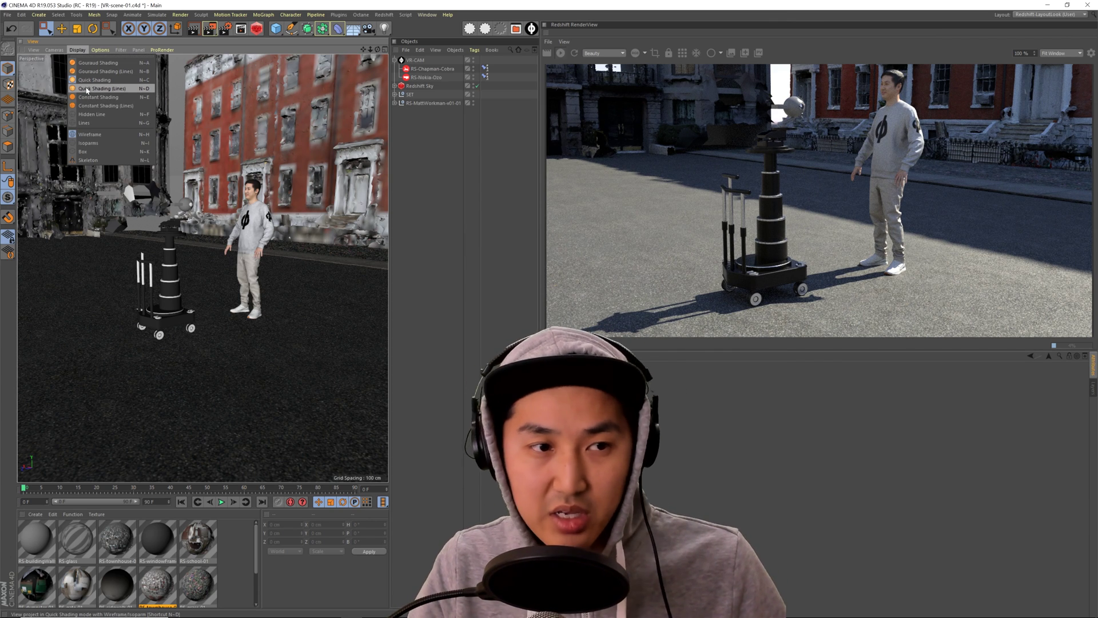
mouse_move(55, 50)
mouse_move(83, 73)
left_click(143, 86)
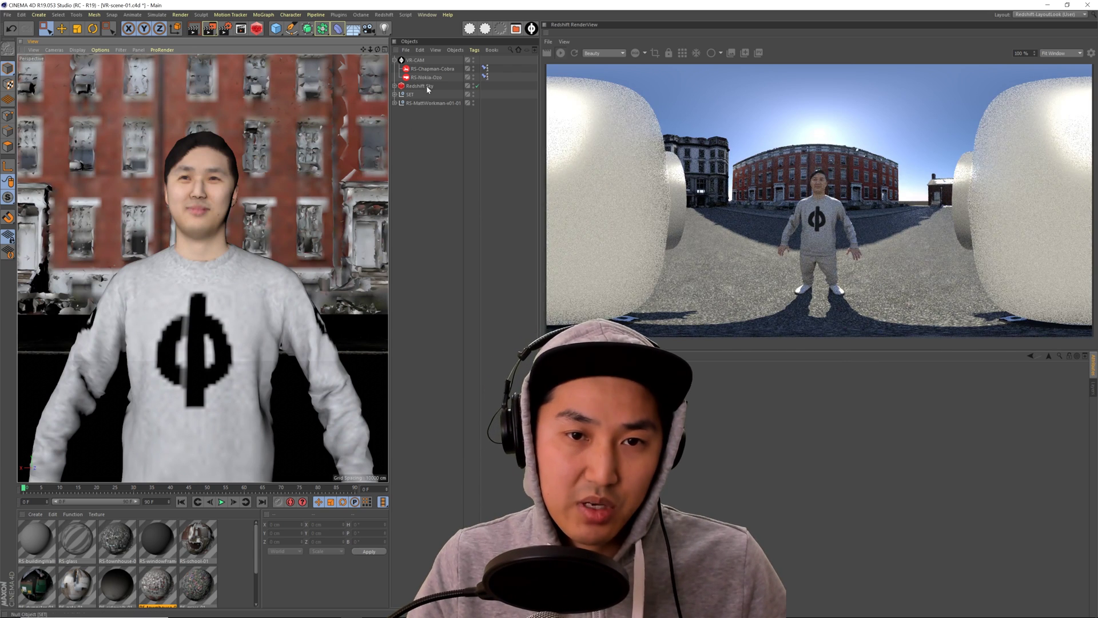
left_click(425, 77)
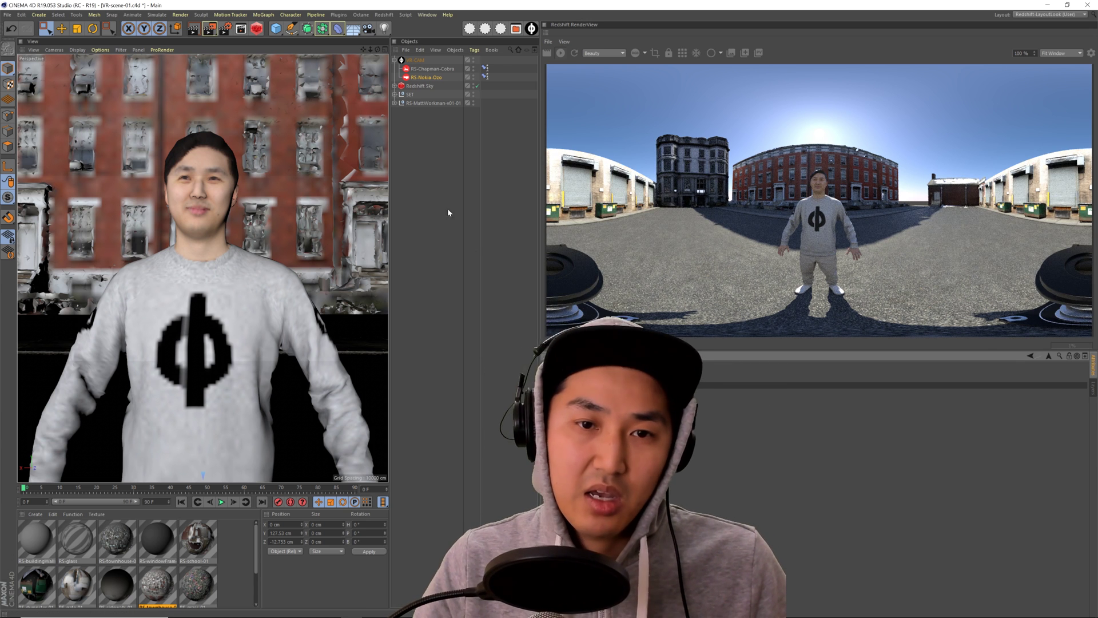
left_click(444, 198)
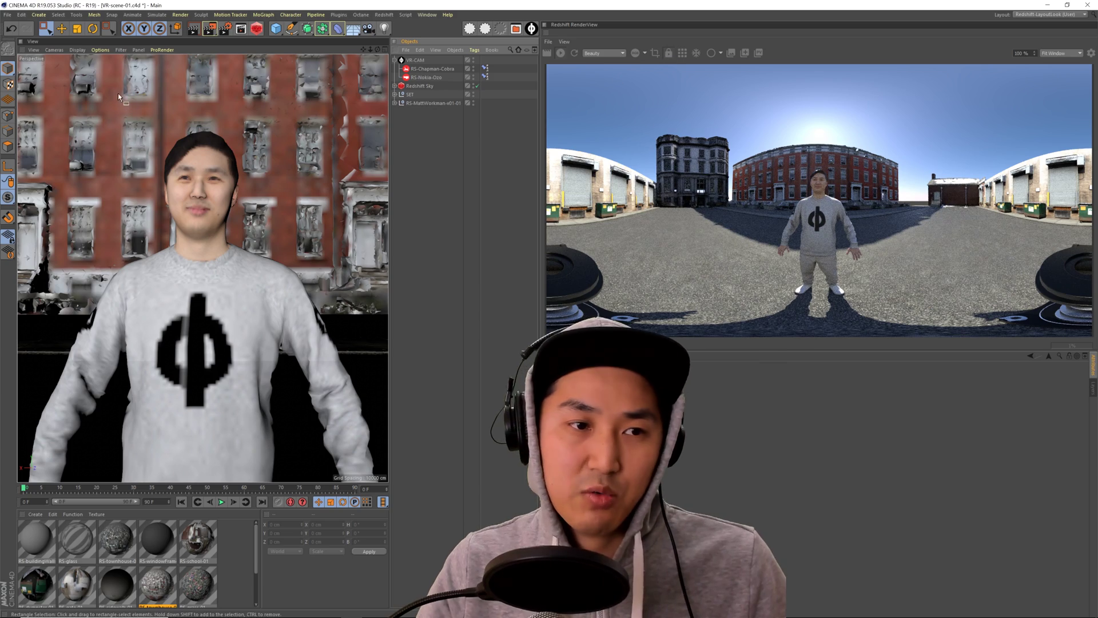
Switch the viewport back to the default camera with the dolly and the character in frame.
left_click(55, 50)
mouse_move(78, 70)
left_click(140, 77)
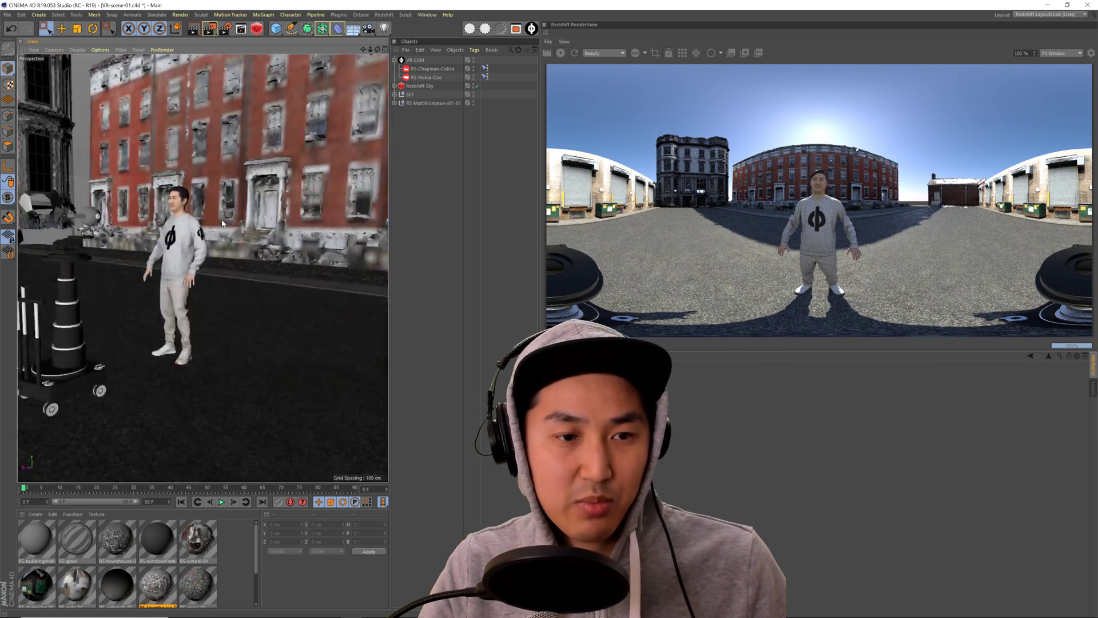
left_click_drag(238, 262, 271, 255, "alt")
scroll(272, 252, "up", 3)
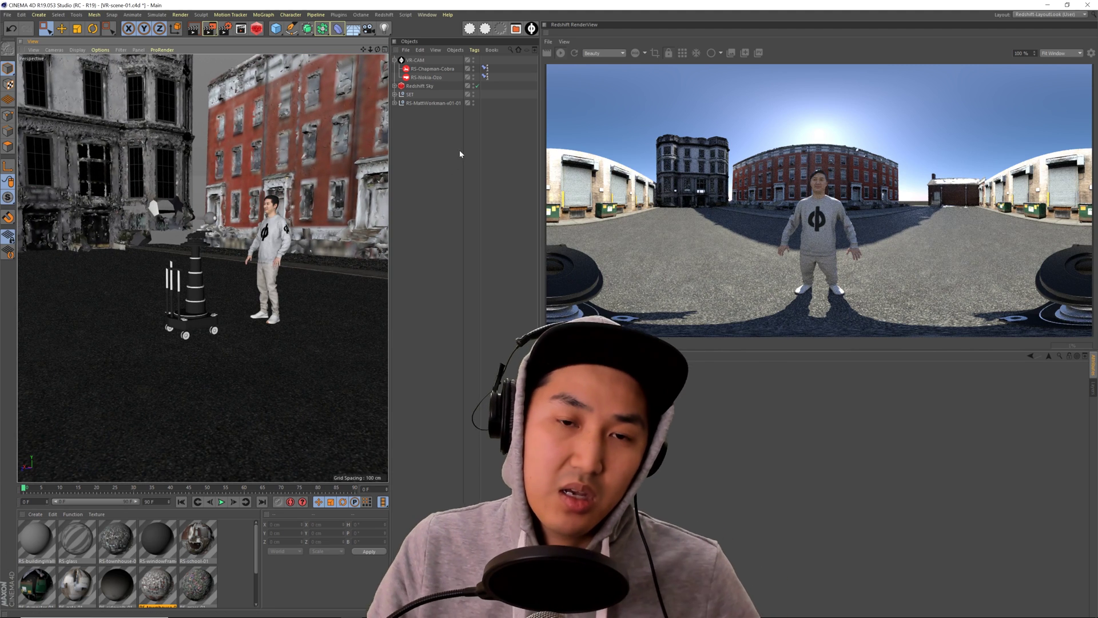
Adjust the Column Height of the RS-Chapman-Cobra dolly and leave the column lowered.
left_click(415, 59)
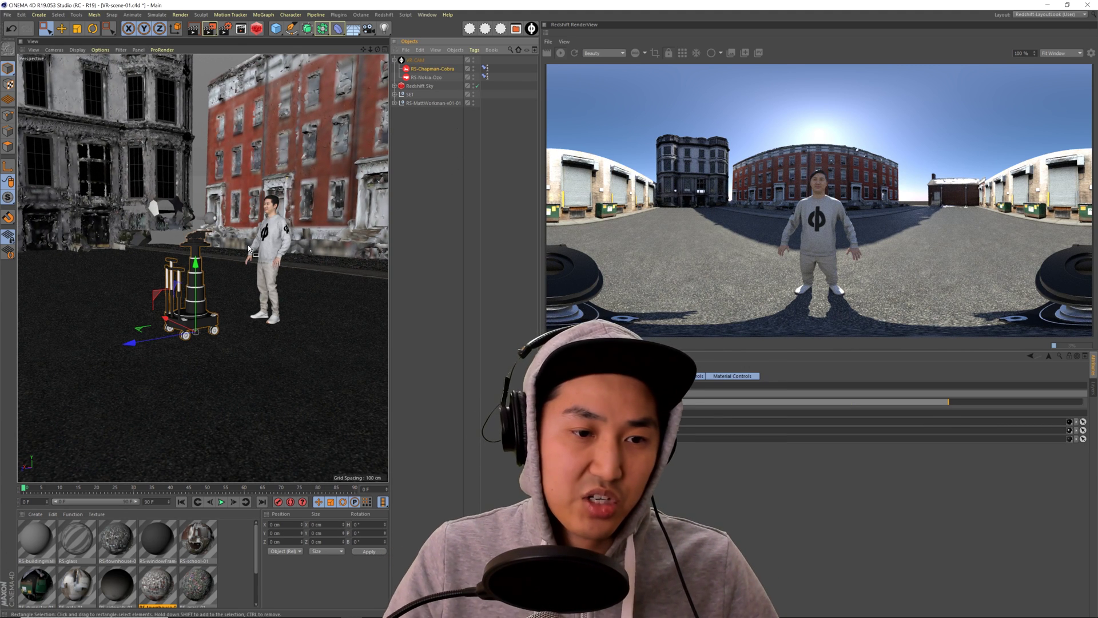
left_click_drag(947, 402, 851, 403)
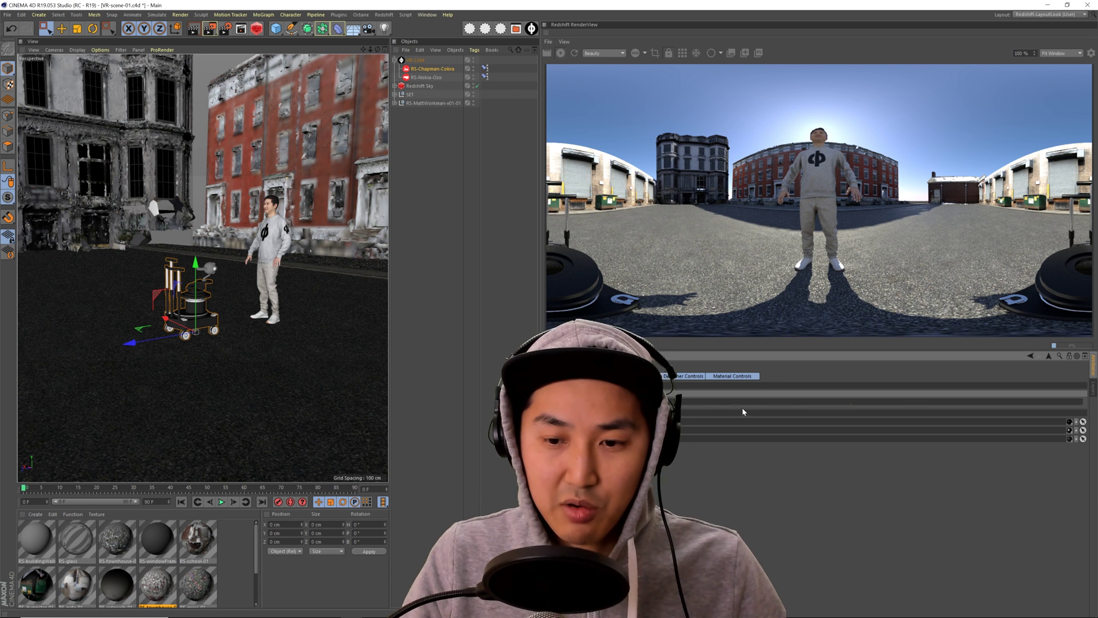
left_click_drag(713, 403, 1021, 410)
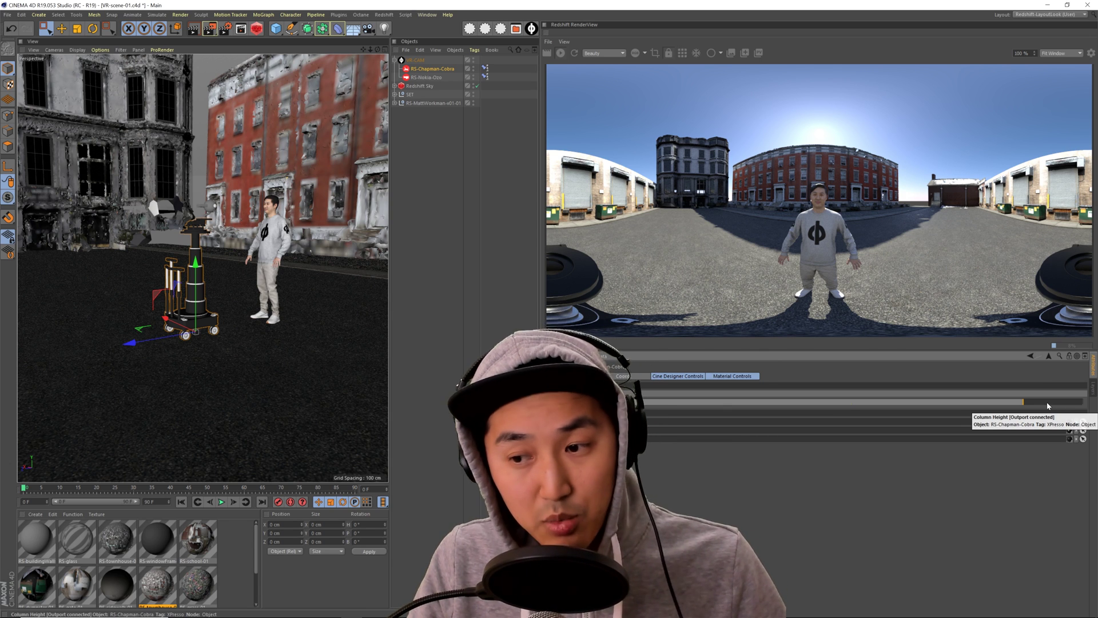
left_click_drag(1048, 405, 689, 434)
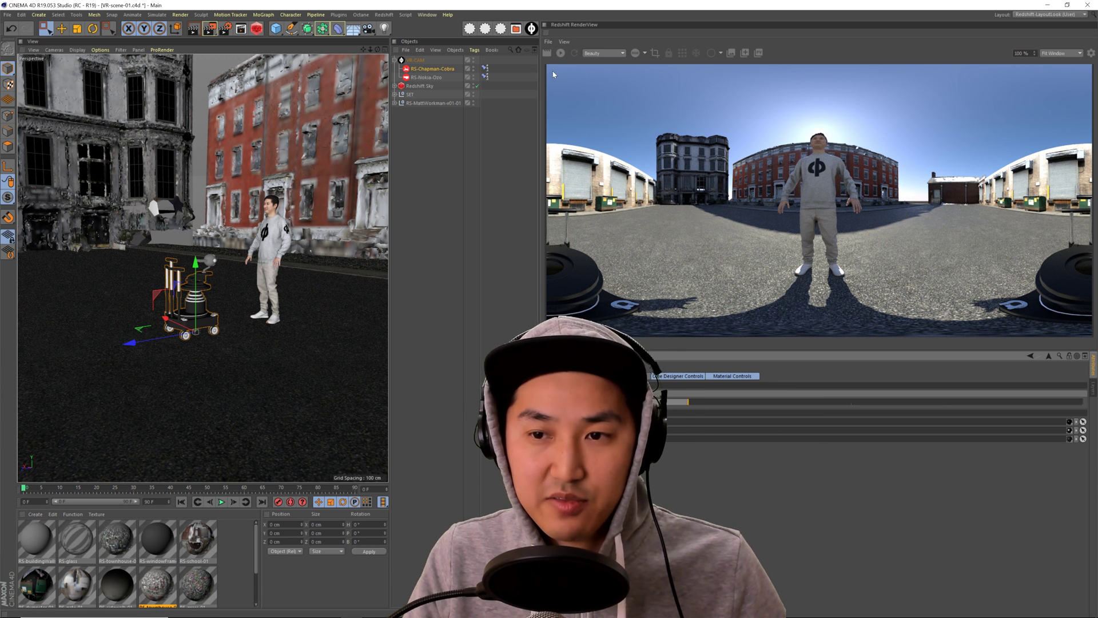
left_click(444, 184)
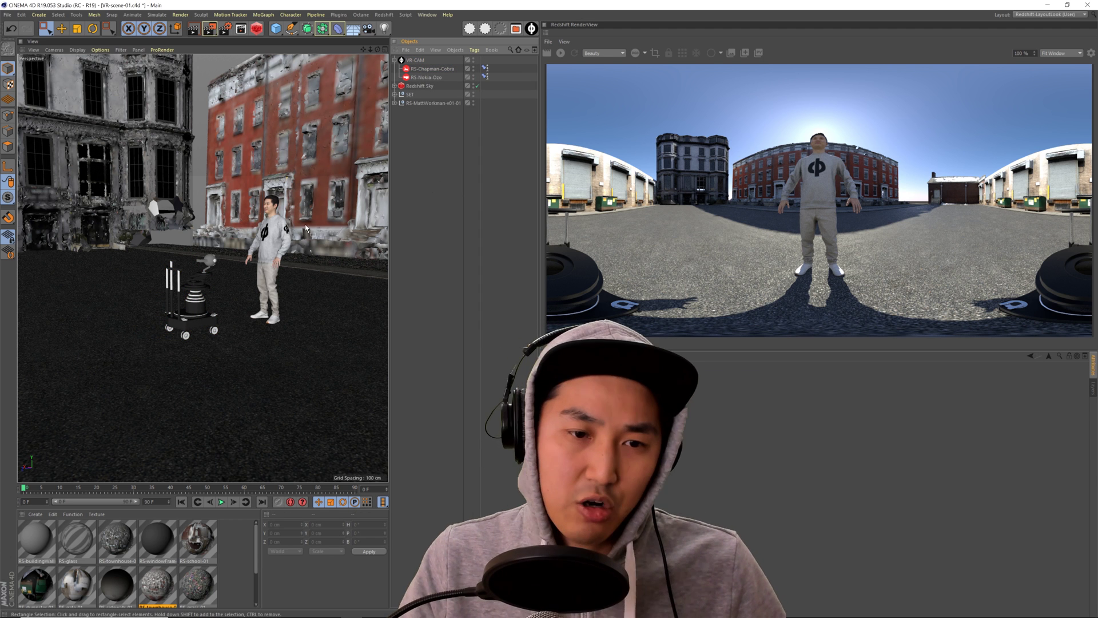
Select the RS-Nokia-Ozo camera mounted on top of the dolly in a close-up view.
middle_click_drag(247, 252, 250, 279, "alt")
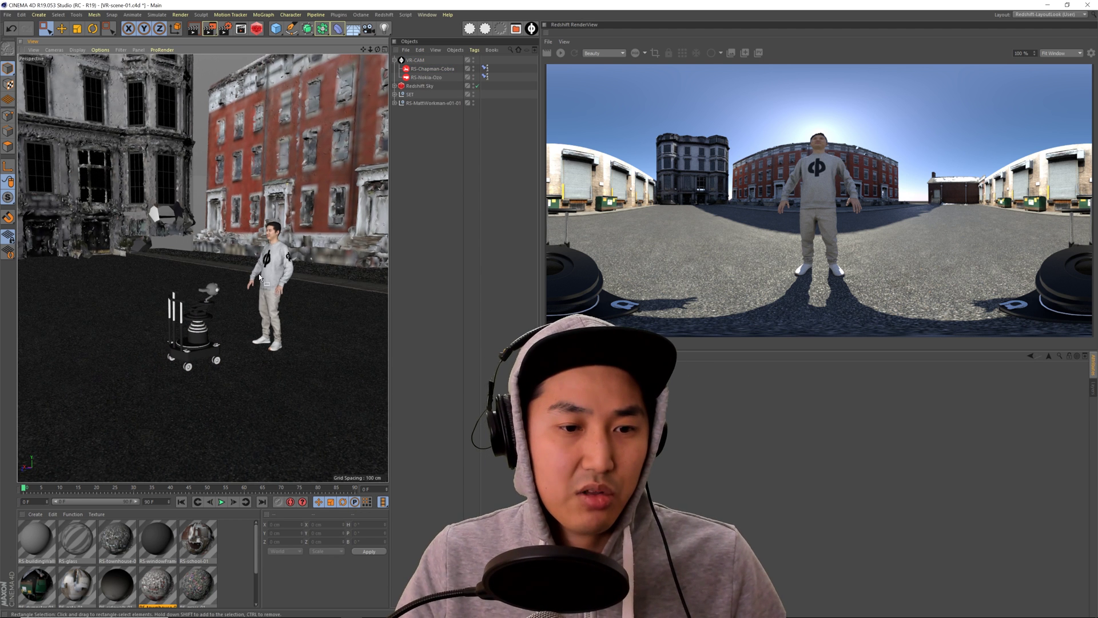
scroll(215, 279, "up", 8)
left_click_drag(214, 273, 208, 251, "alt")
scroll(208, 248, "up", 2)
left_click(226, 245)
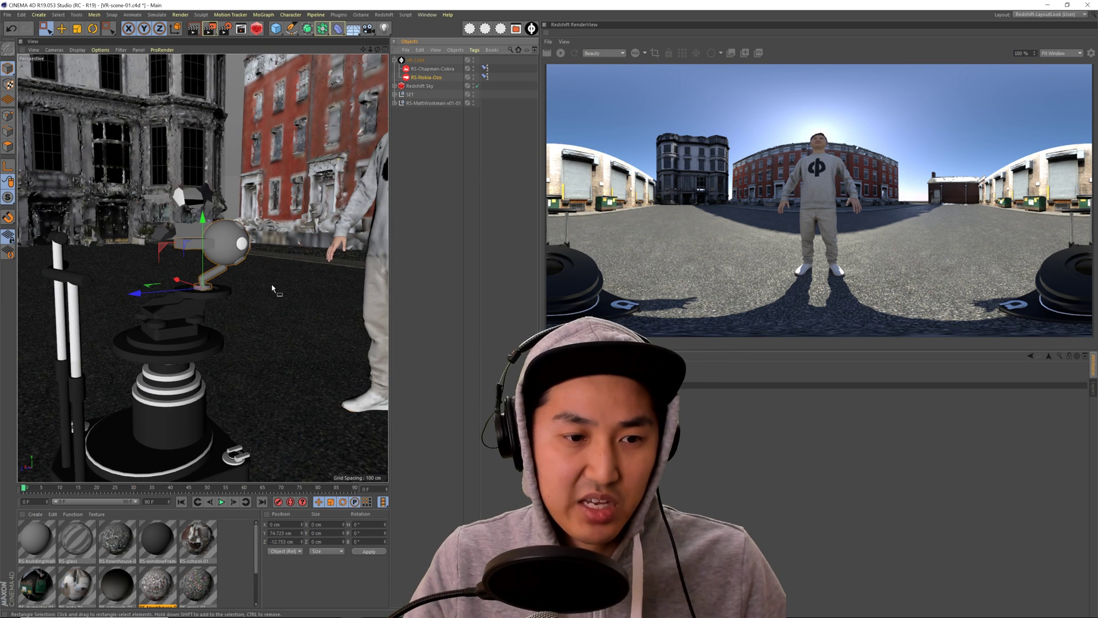
left_click_drag(263, 290, 217, 239, "alt")
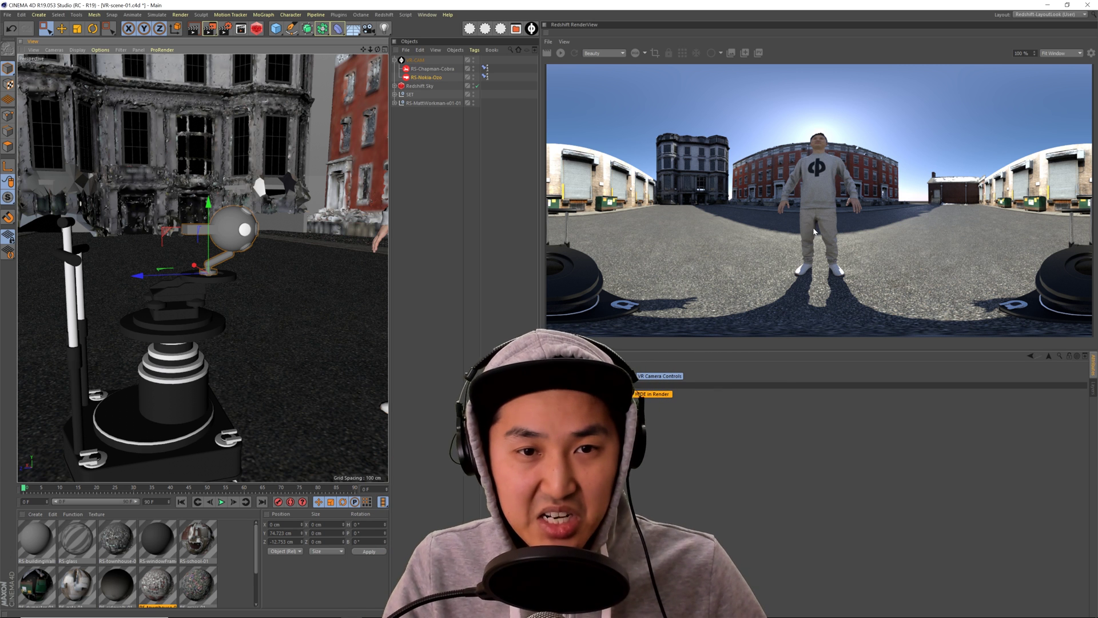
Restart the interactive Redshift render and unlock its camera so the render follows the viewport.
left_click(561, 54)
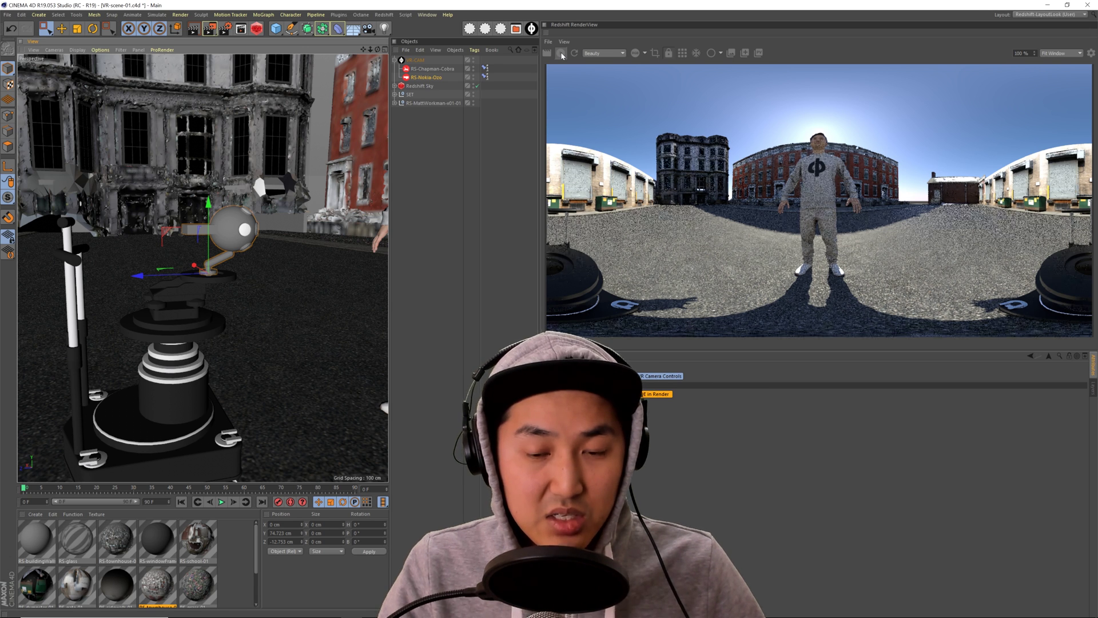
left_click(561, 53)
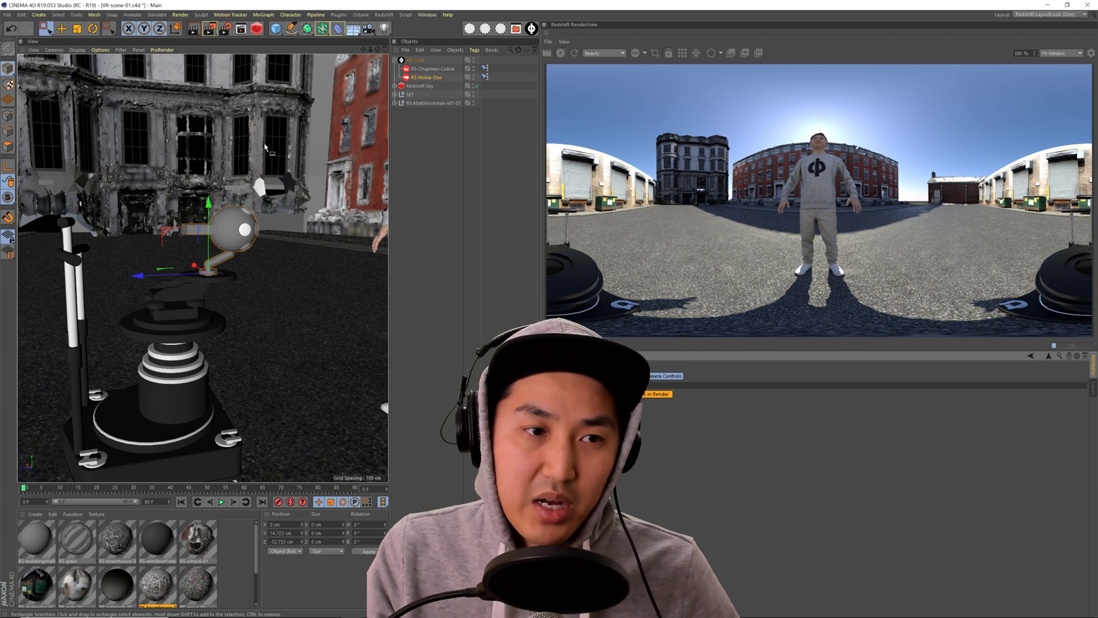
left_click(669, 52)
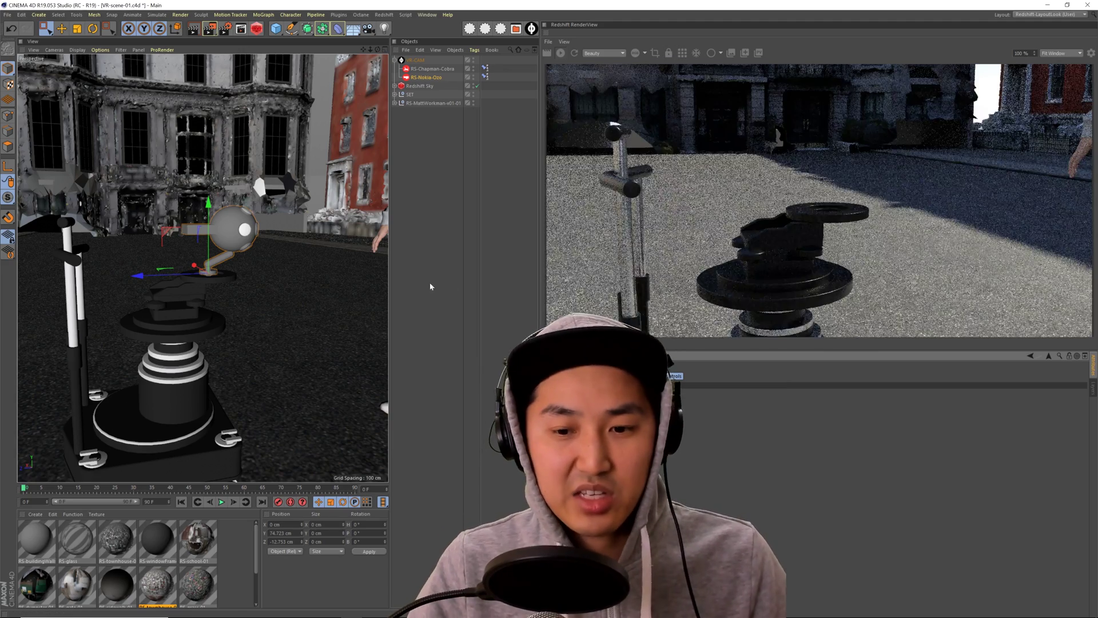
Show the RS-Nokia-Ozo in the render again and view the dolly and the character from several angles.
scroll(328, 319, "down", 3)
right_click_drag(326, 319, 306, 320, "alt")
middle_click_drag(306, 320, 214, 312, "alt")
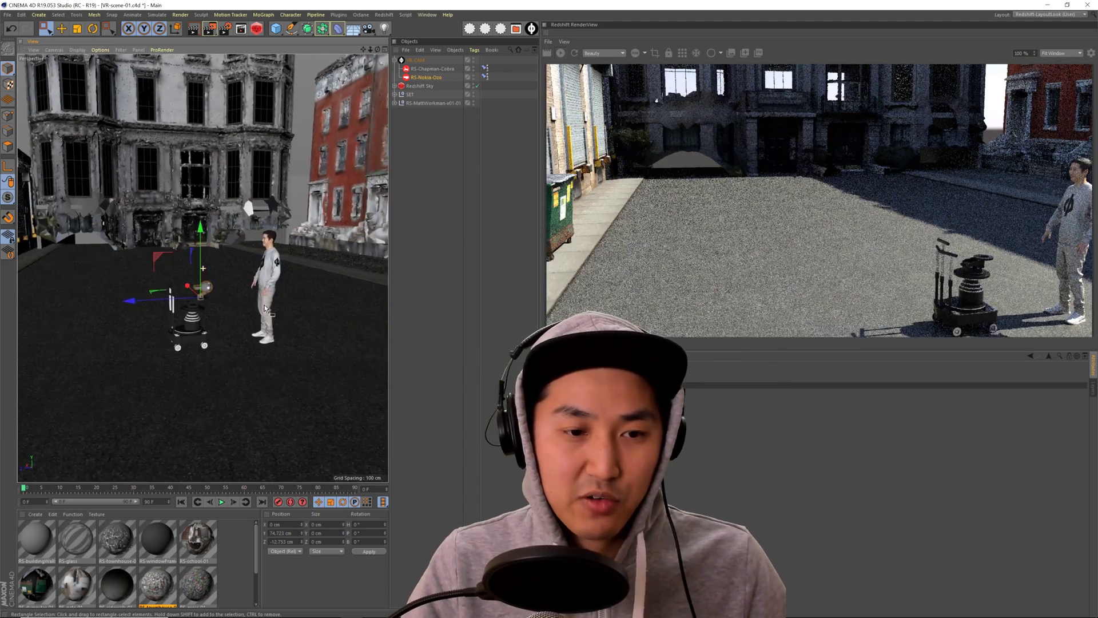
left_click_drag(214, 312, 269, 292, "alt")
mouse_move(268, 291)
middle_mouse_down("alt")
mouse_move(258, 279)
mouse_move(263, 290)
middle_mouse_up("alt")
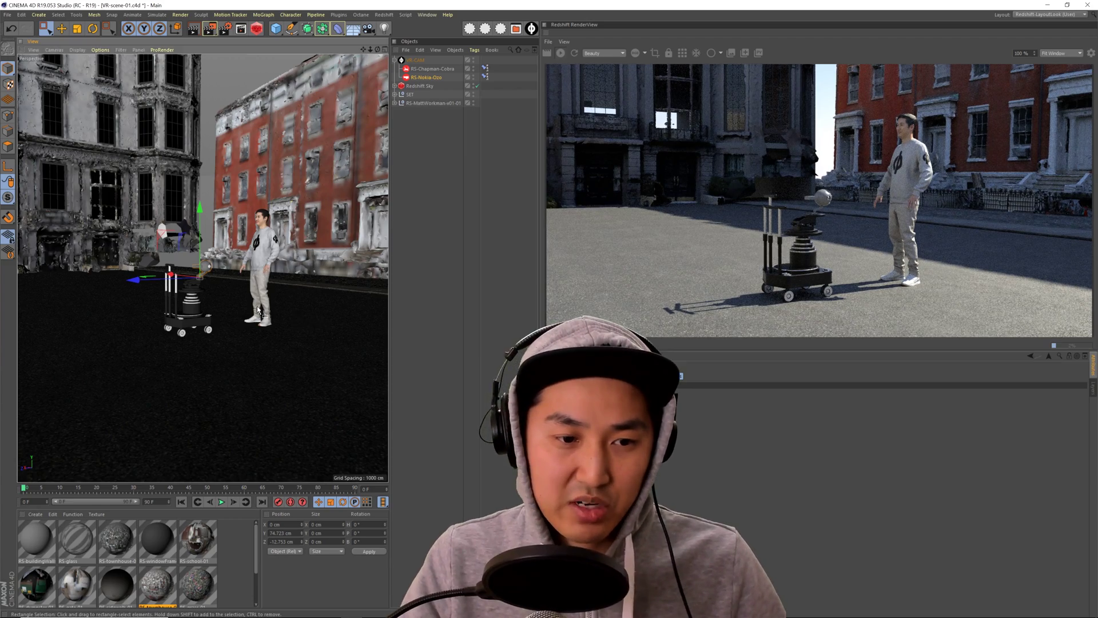
left_click_drag(232, 286, 215, 372, "alt")
middle_click_drag(216, 349, 253, 278, "alt")
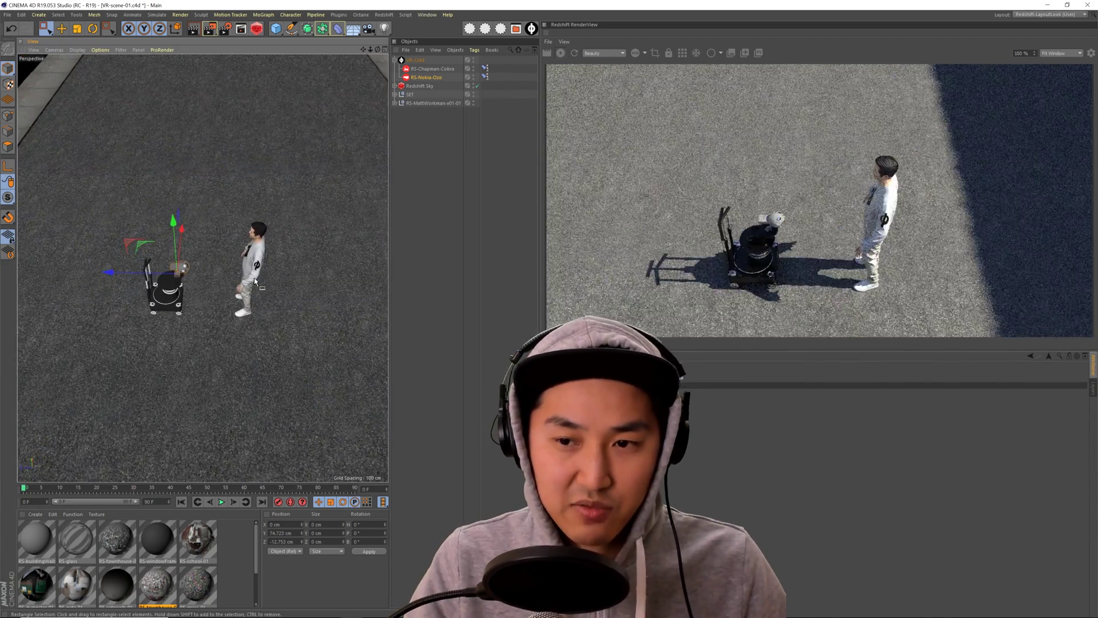
left_click_drag(254, 276, 265, 249, "alt")
middle_click_drag(257, 253, 270, 265, "alt")
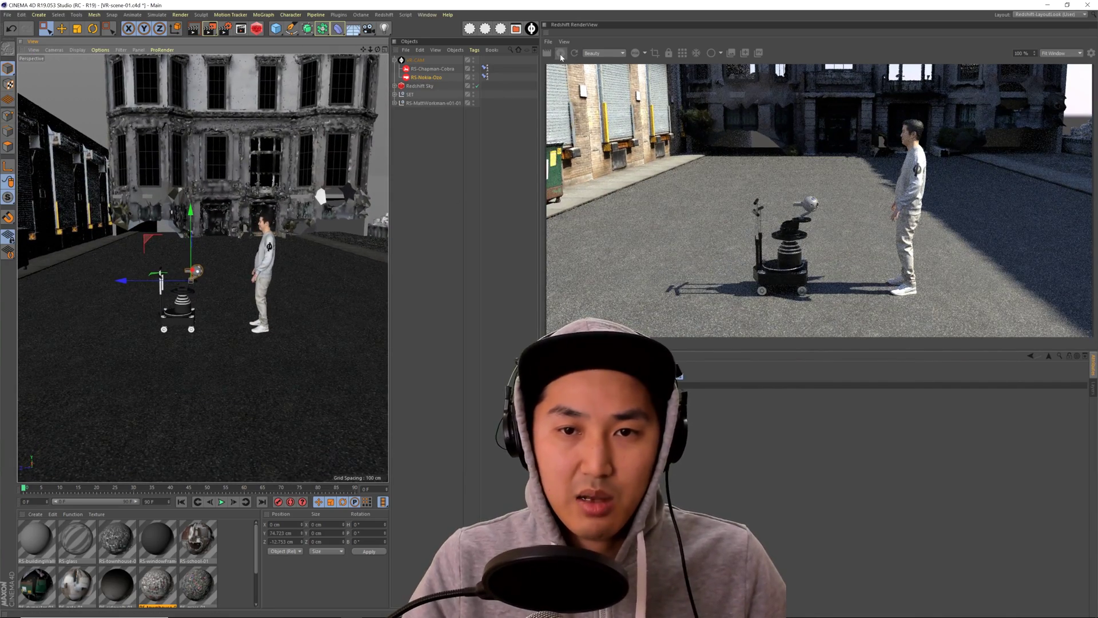
Review the output size in the render settings and bring up the Picture Viewer briefly.
left_click(439, 184)
left_click(227, 29)
left_click_drag(407, 96, 410, 138)
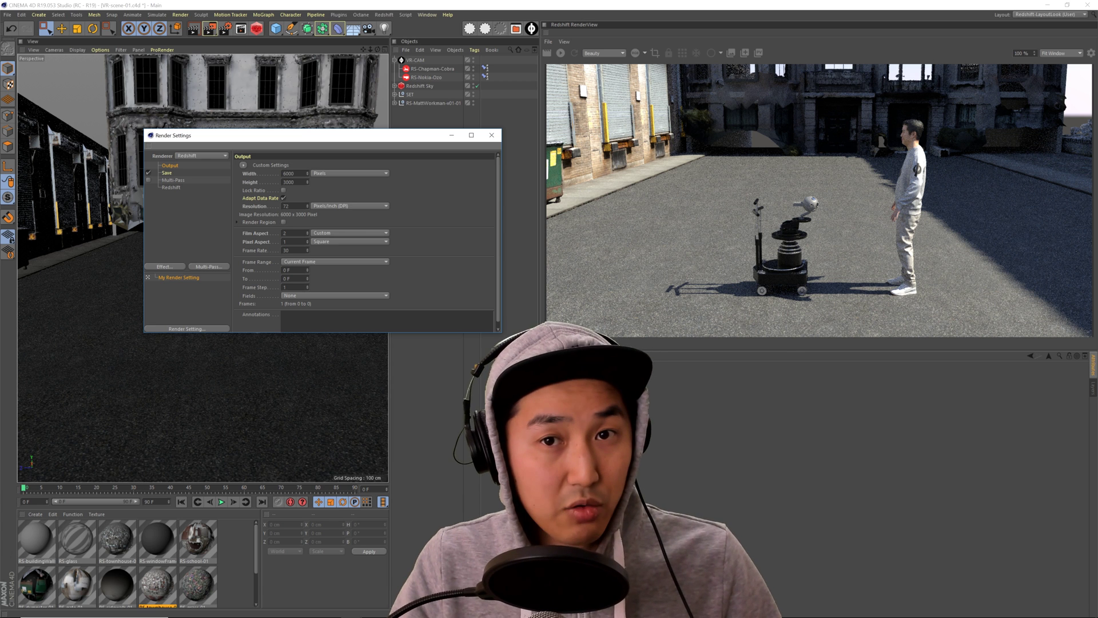
left_click(492, 135)
left_click(236, 29)
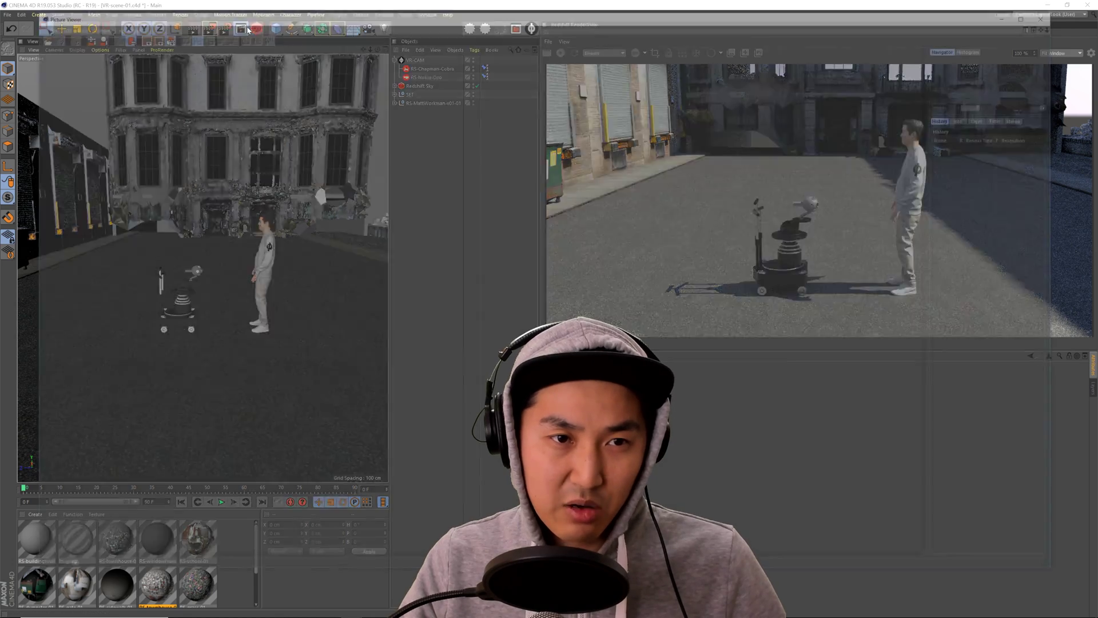
left_click(1057, 17)
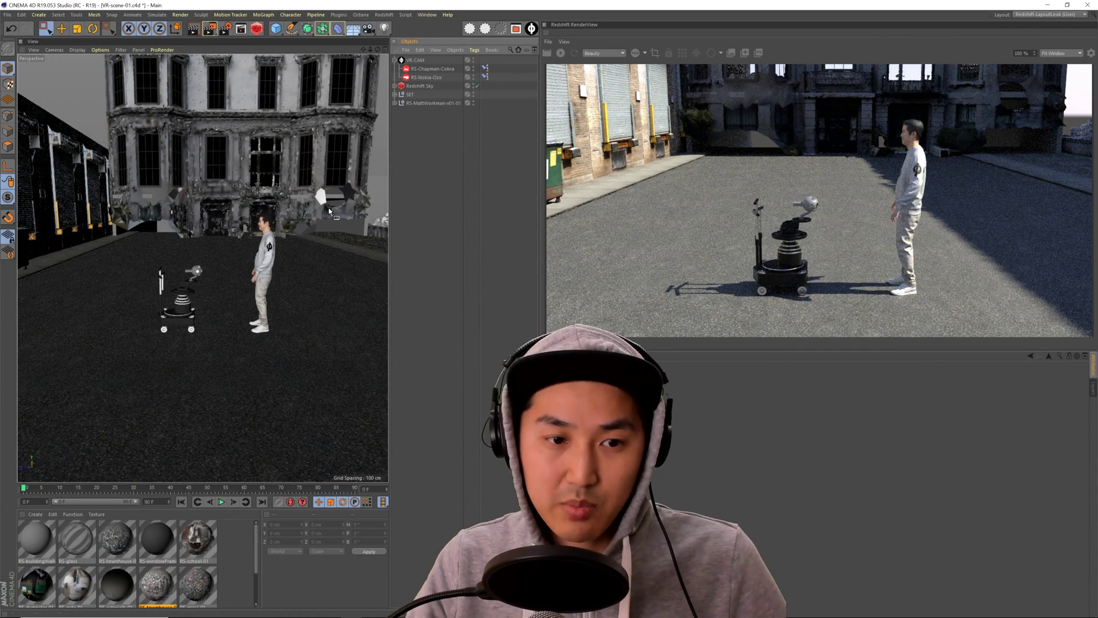
Check the RS-Nokia-Ozo's VR Cam Visibility control and save the scene.
scroll(268, 252, "up", 2)
scroll(266, 252, "up", 1)
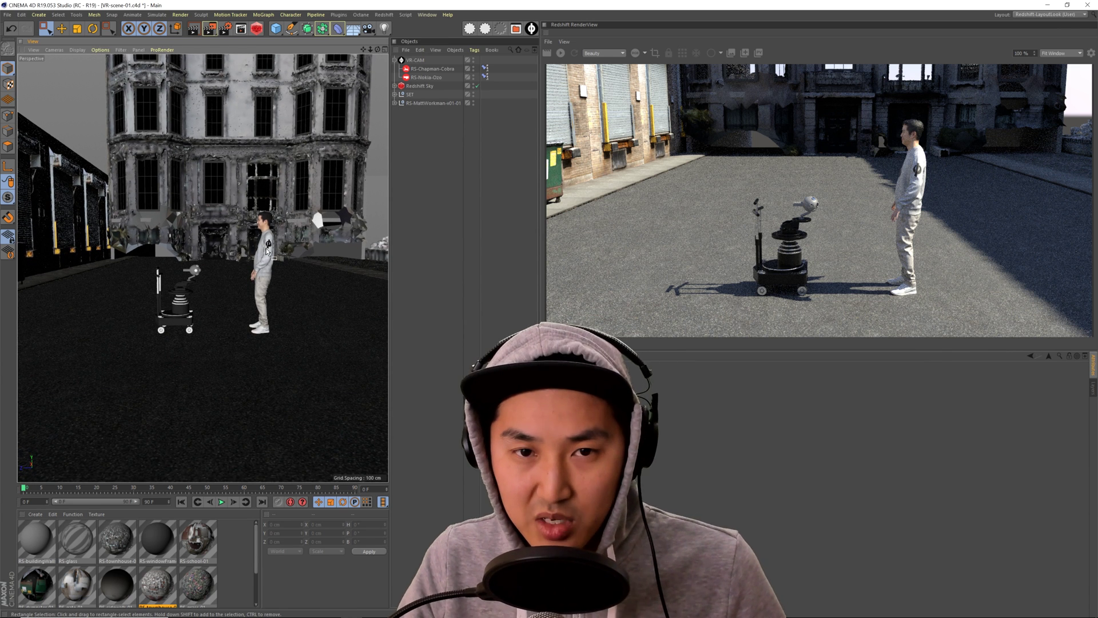
left_click(425, 78)
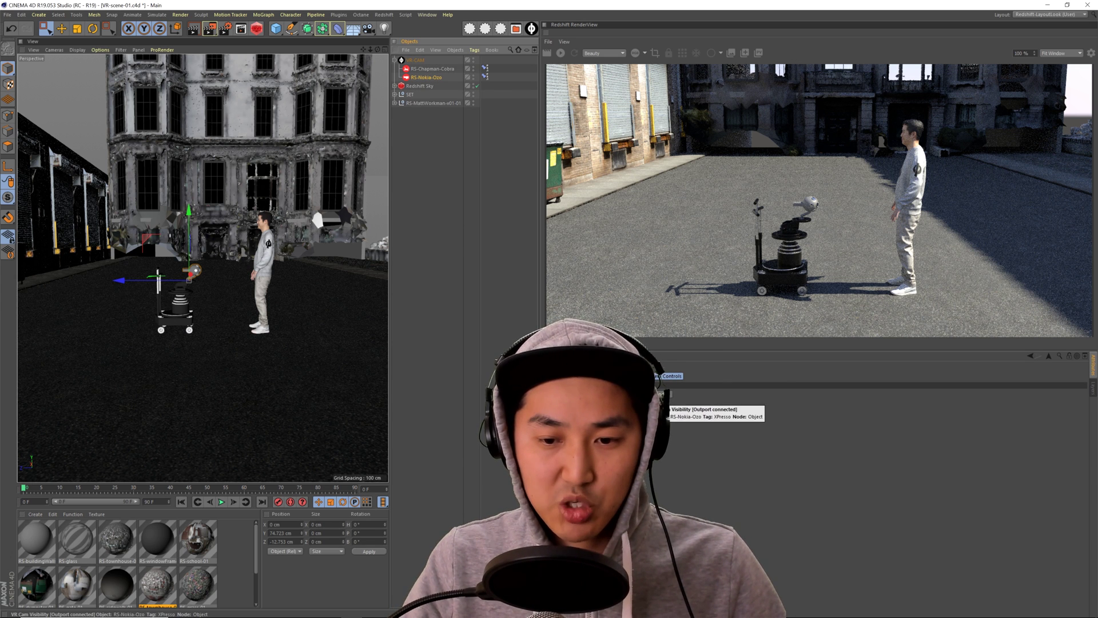
left_click(410, 223)
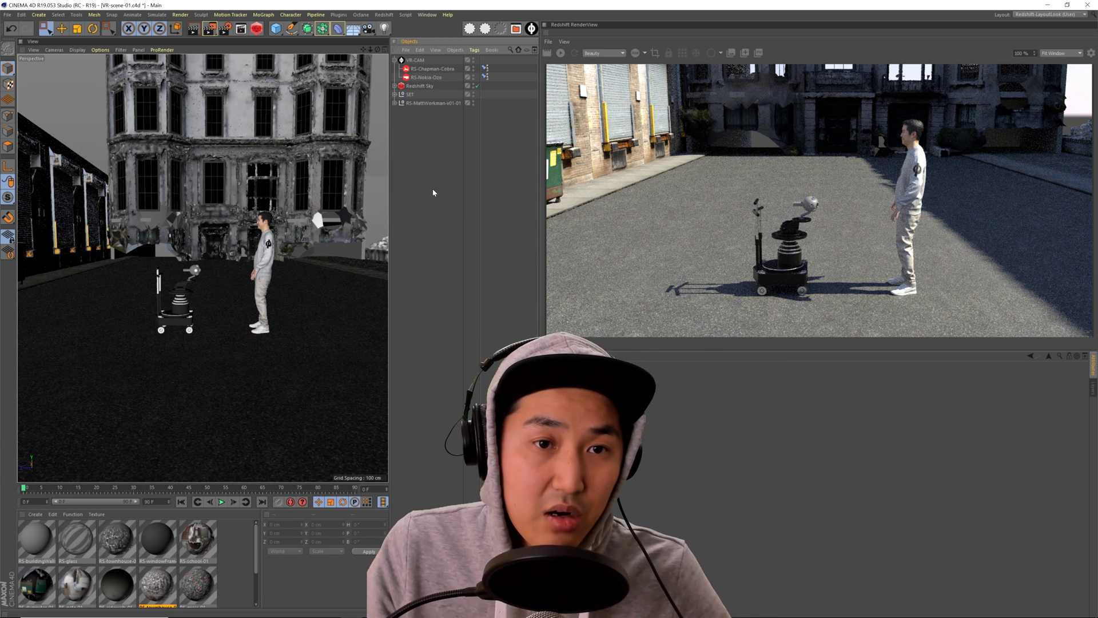
key("ctrl+s")
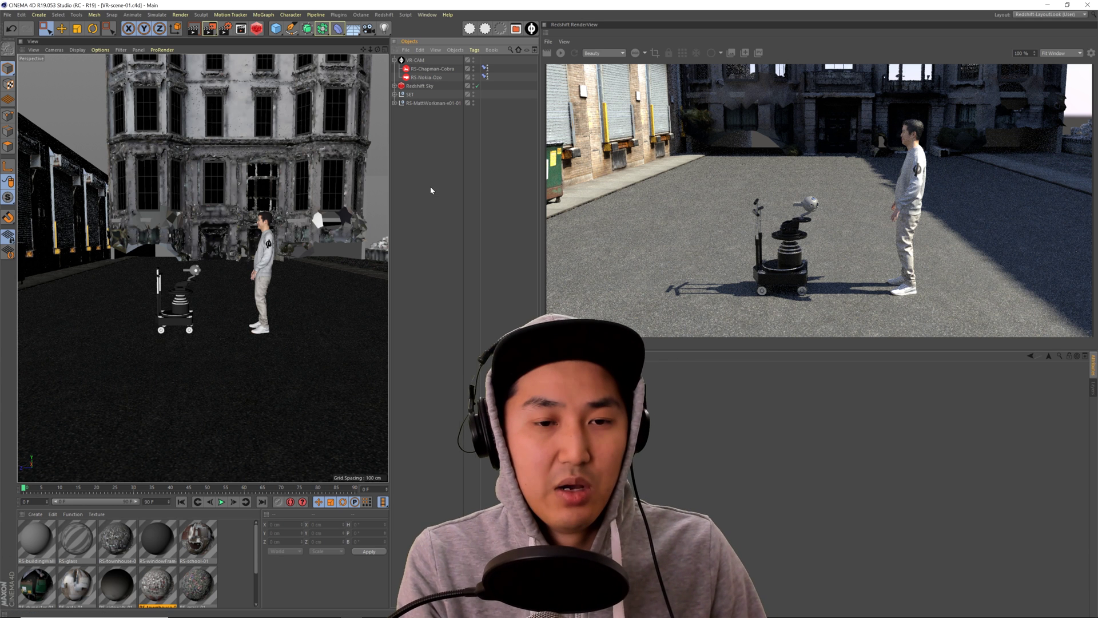
Create a new empty scene and switch the interface to the Startup layout.
key("ctrl+n")
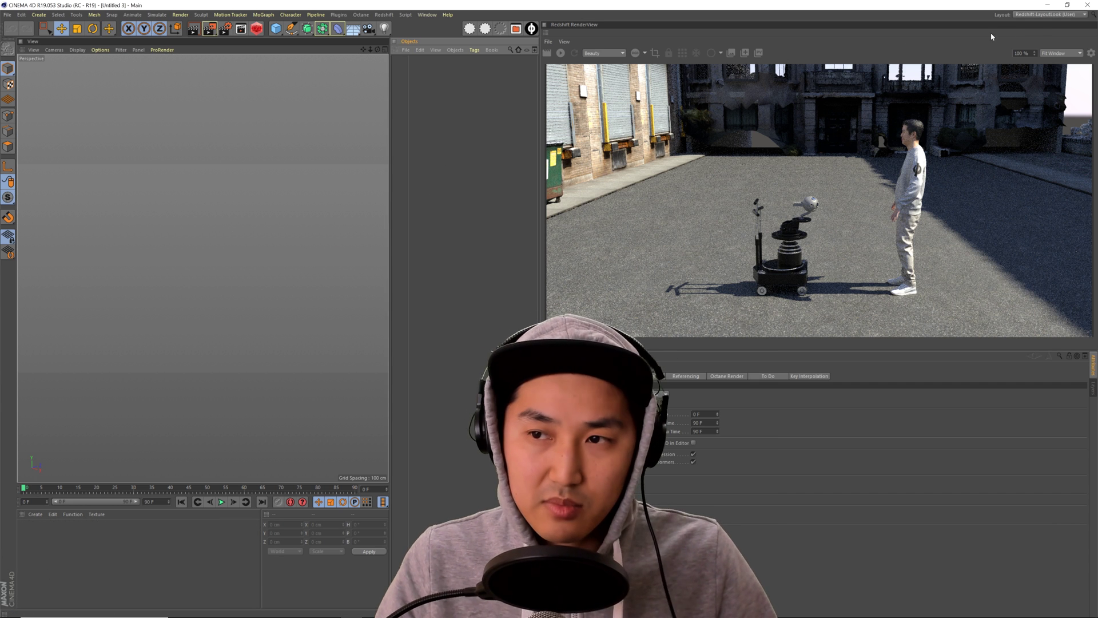
left_click(1031, 14)
left_click(1030, 160)
left_click(435, 166)
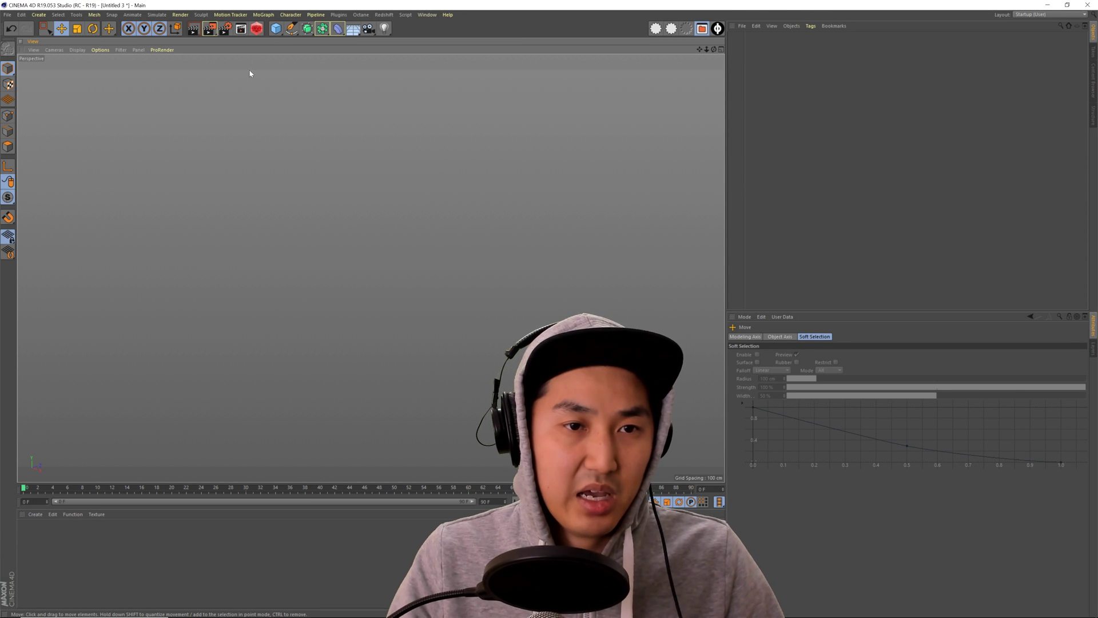
Add a plane primitive to the empty scene as a ground and deselect it.
left_click(276, 28)
left_click(357, 73)
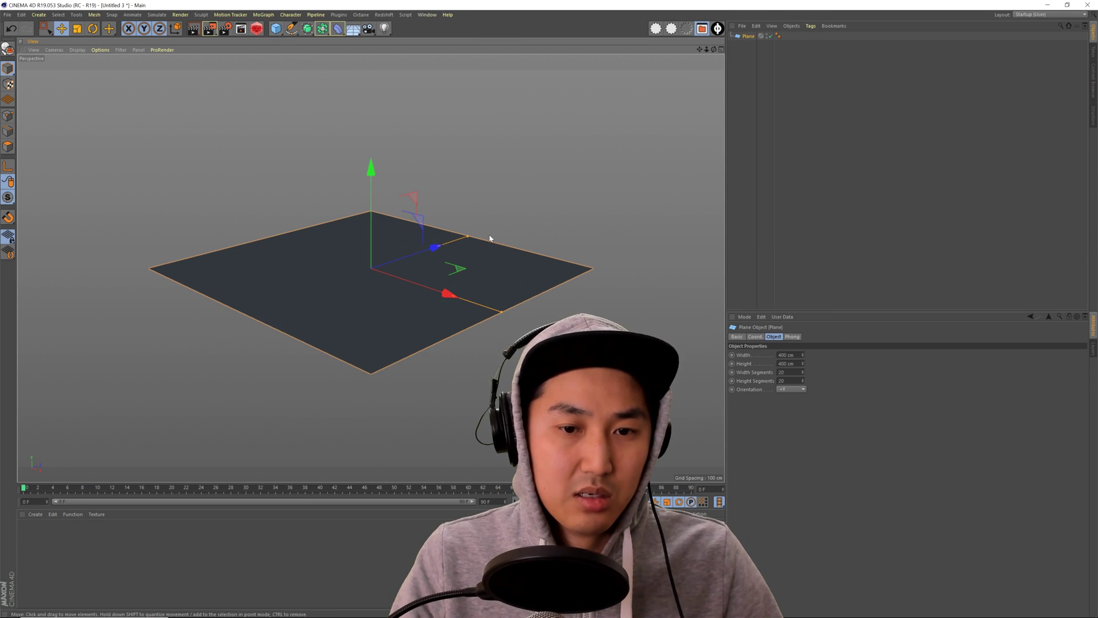
left_click(543, 209)
Load the Nokia-Ozo VR camera from the Physical-CineDesigner presets and raise it above the ground plane.
key("shift+F8")
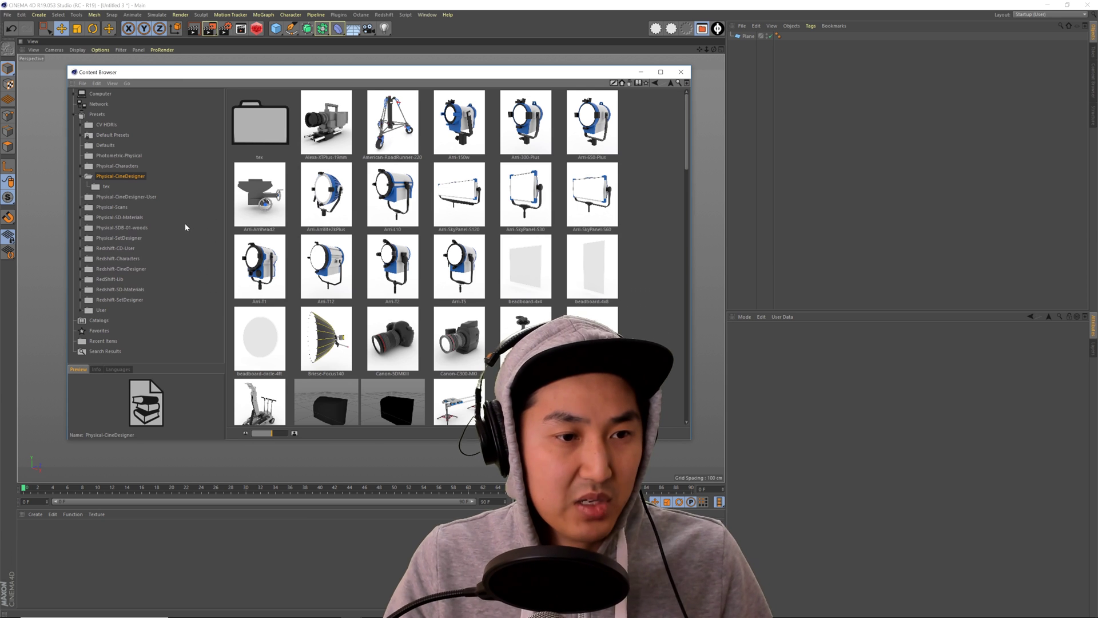
left_click(82, 177)
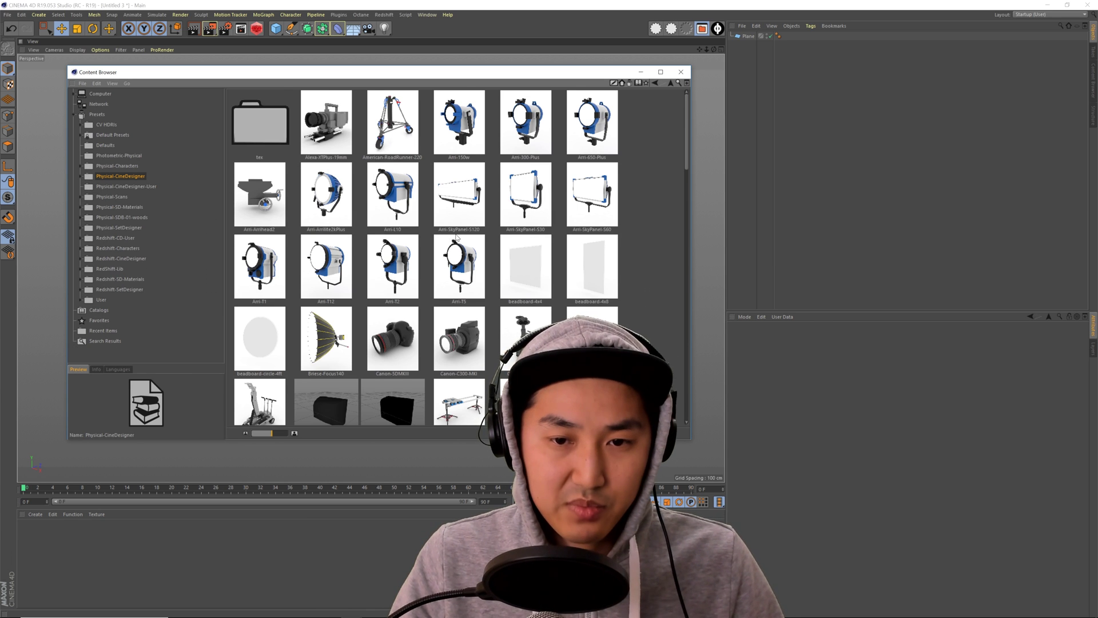
scroll(457, 237, "down", 15)
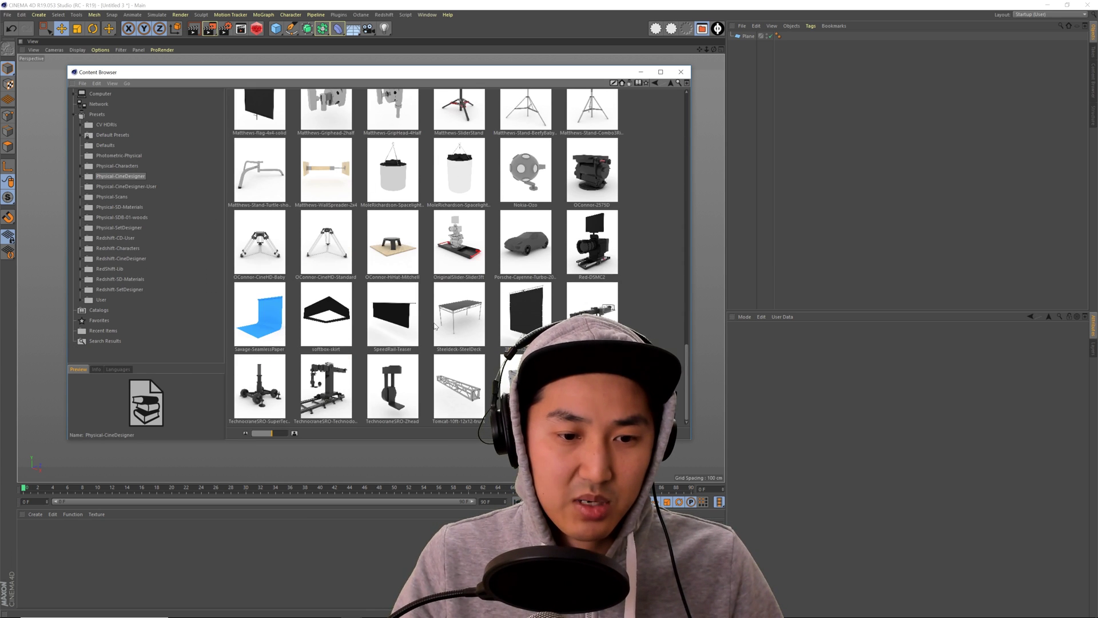
double_click(537, 171)
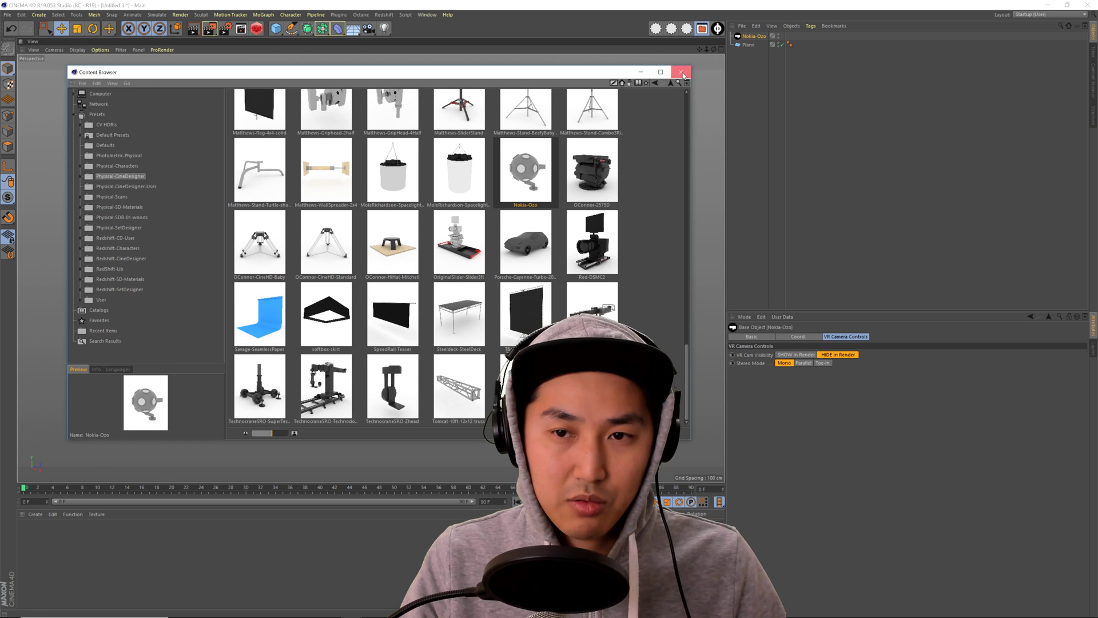
left_click(681, 72)
scroll(378, 253, "up", 5)
left_click_drag(377, 281, 406, 312, "alt")
scroll(412, 315, "down", 3)
middle_click_drag(416, 314, 430, 320, "alt")
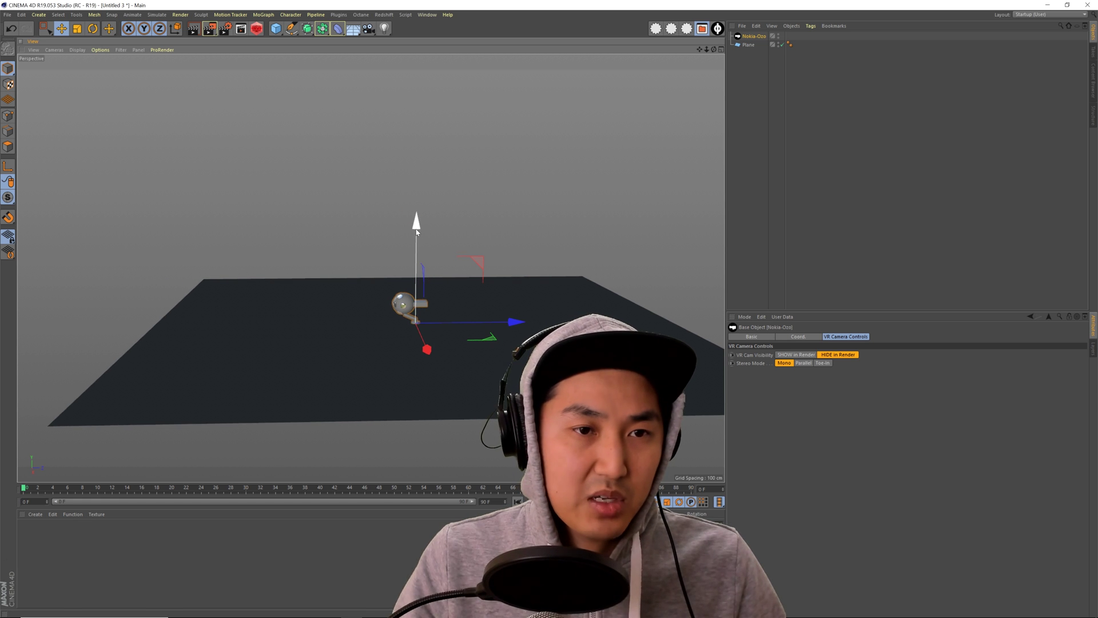
Set the renderer to Physical with the Progressive sampler in the render settings.
left_click(224, 29)
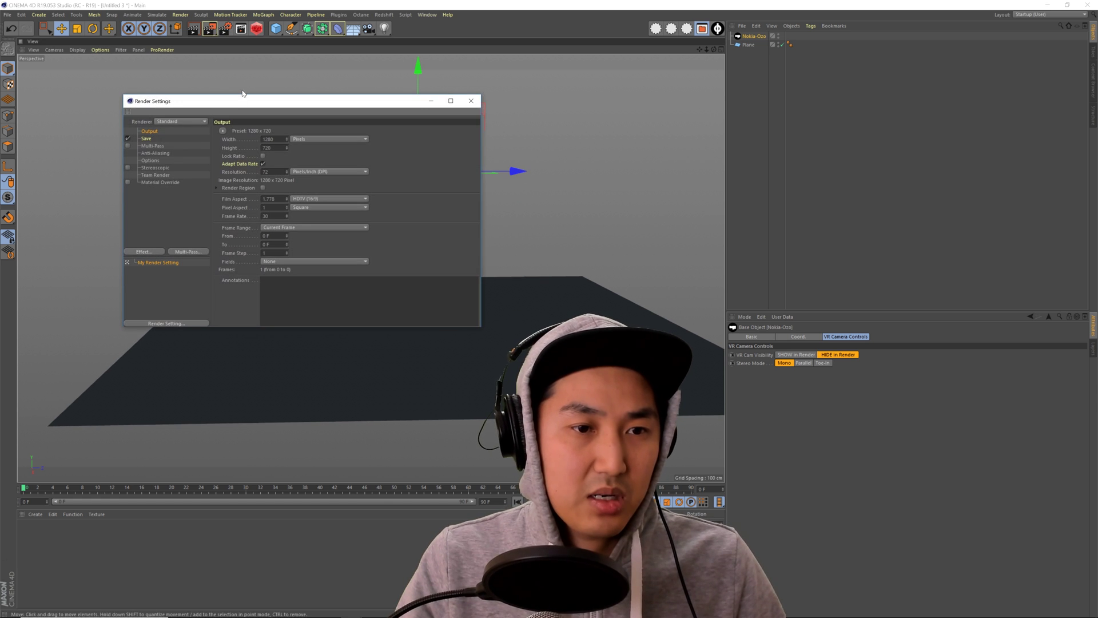
left_click(195, 122)
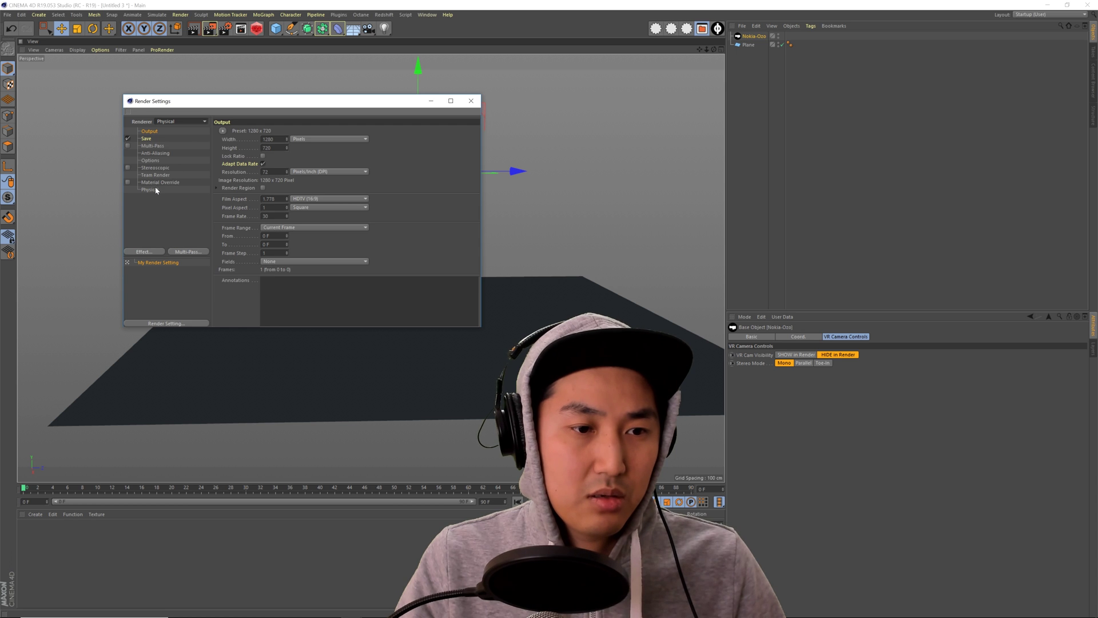
left_click(160, 189)
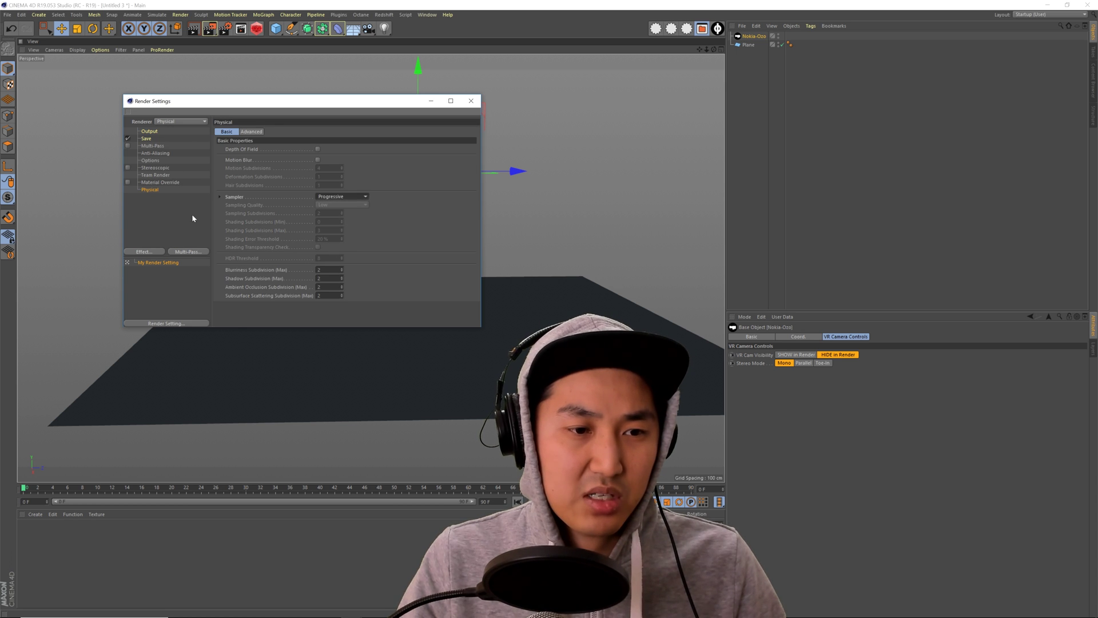
Add Global Illumination with Quasi-Monte Carlo as primary method, Light Mapping as secondary method and Low samples.
left_click(143, 252)
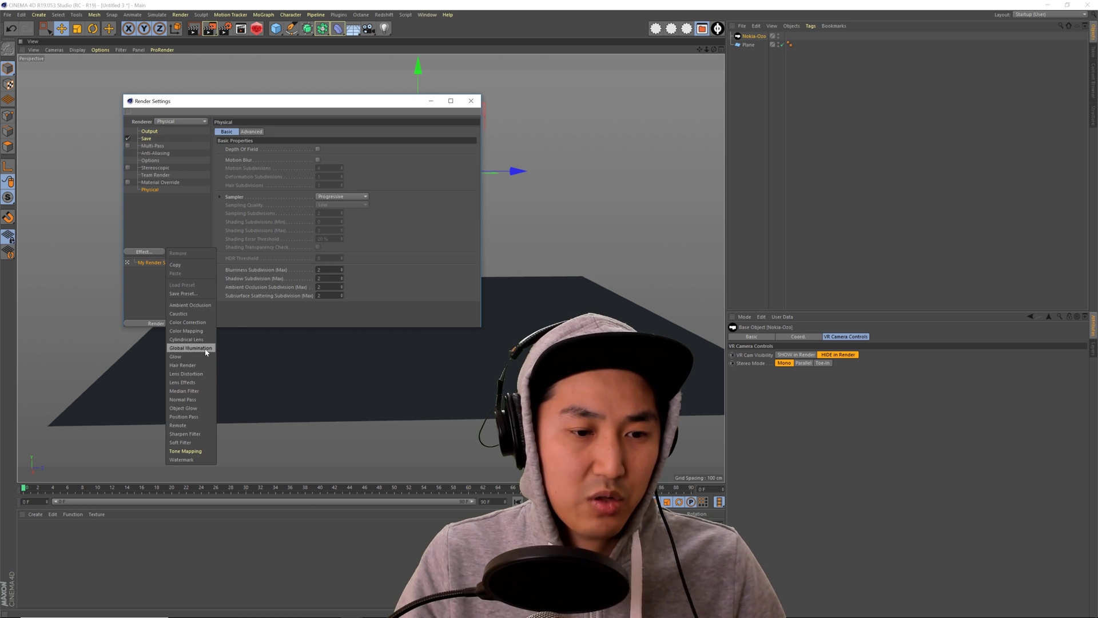
left_click(191, 347)
left_click(312, 171)
left_click(314, 204)
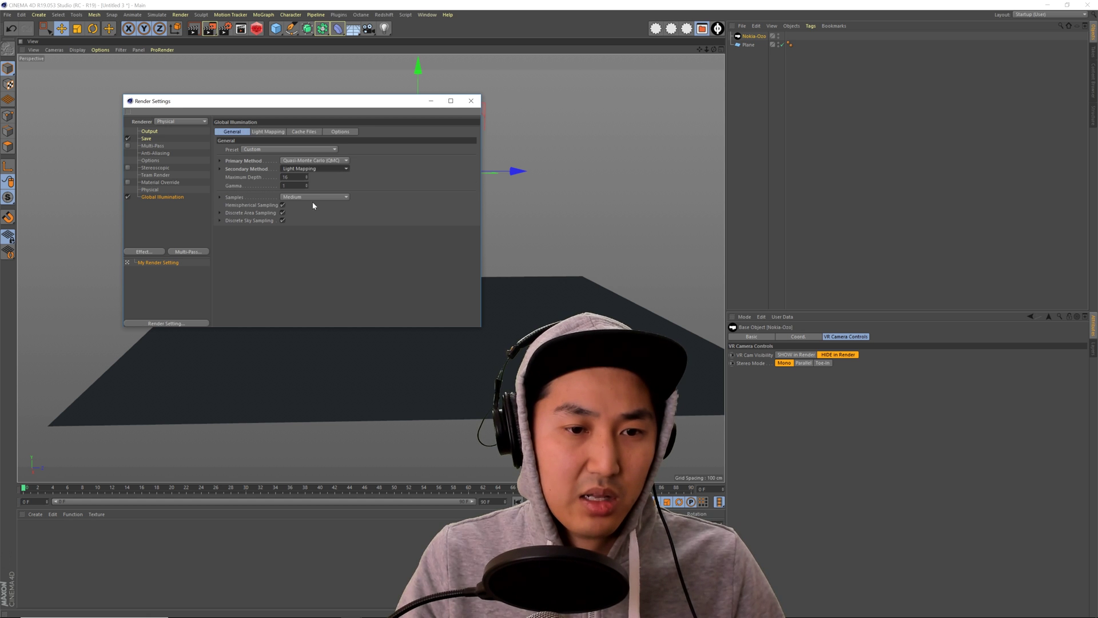
left_click(471, 100)
left_click(749, 167)
Set the render output size to 2000 by 1000 pixels.
left_click(225, 31)
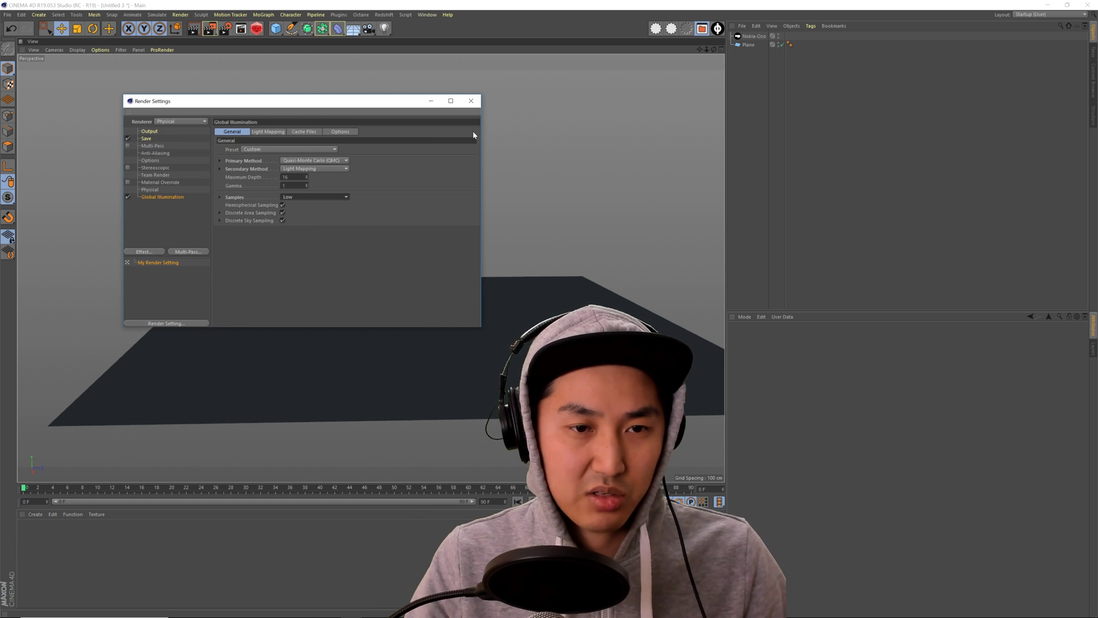
left_click(154, 131)
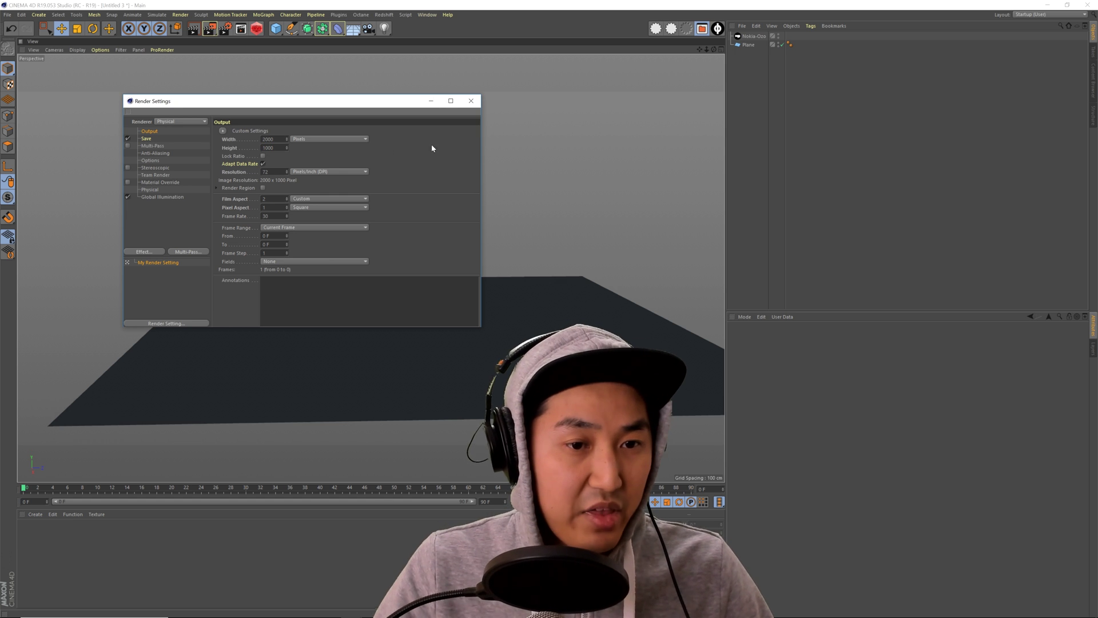
left_click(471, 101)
Load the Female-Viz14 figure from the Physical-Characters presets into the scene.
middle_click_drag(427, 311, 446, 328, "alt")
scroll(446, 328, "down", 3)
left_click_drag(446, 328, 422, 341, "alt")
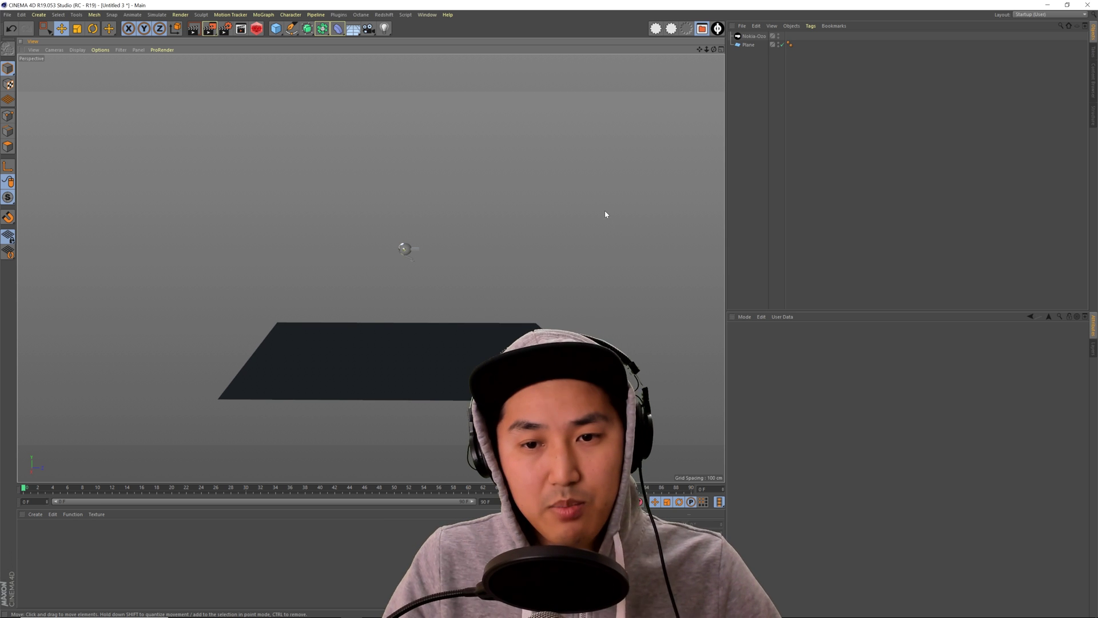
key("shift+F8")
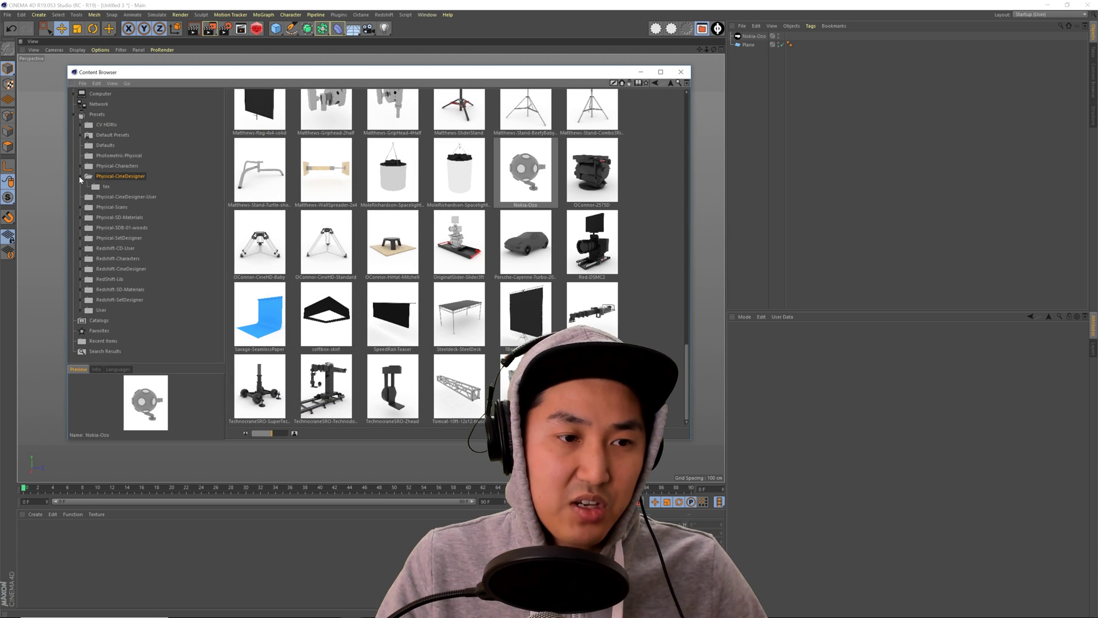
left_click(81, 176)
left_click(117, 166)
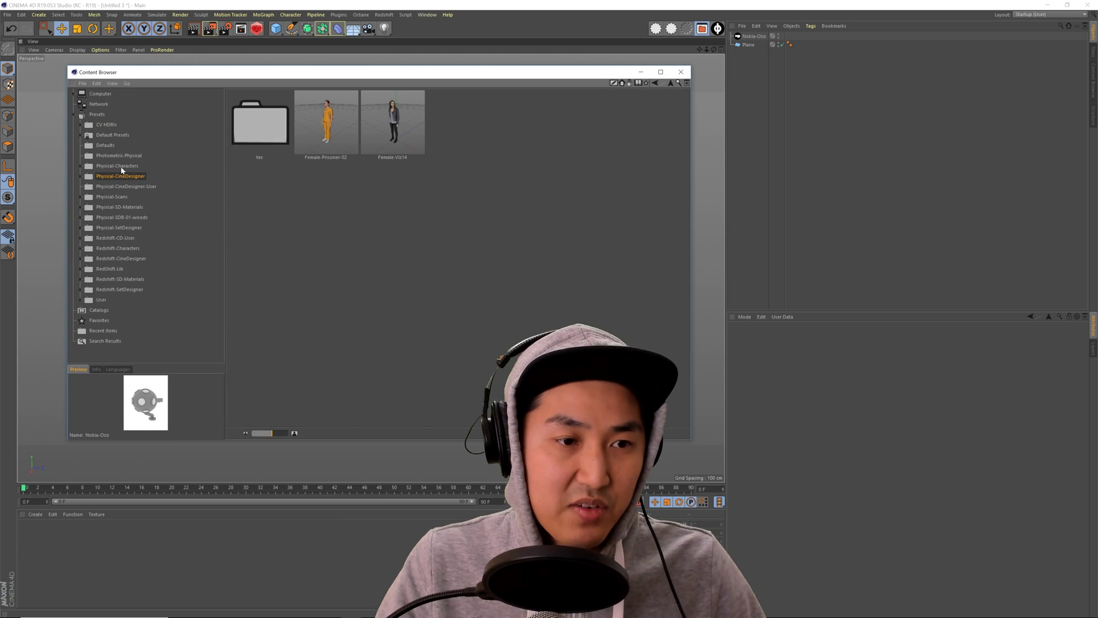
double_click(395, 115)
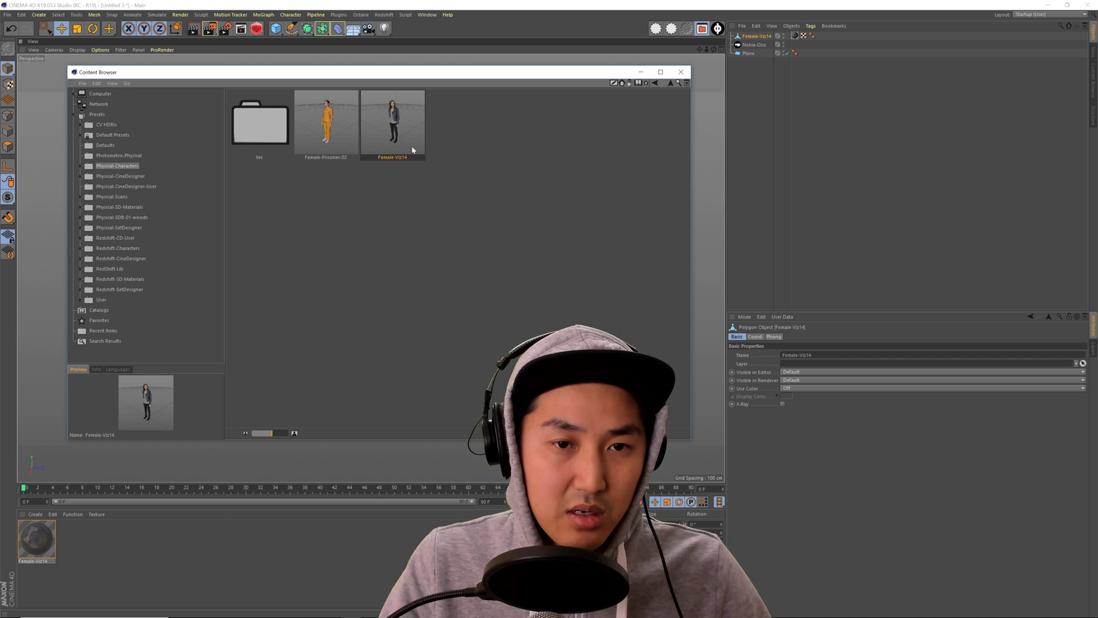
left_click(681, 72)
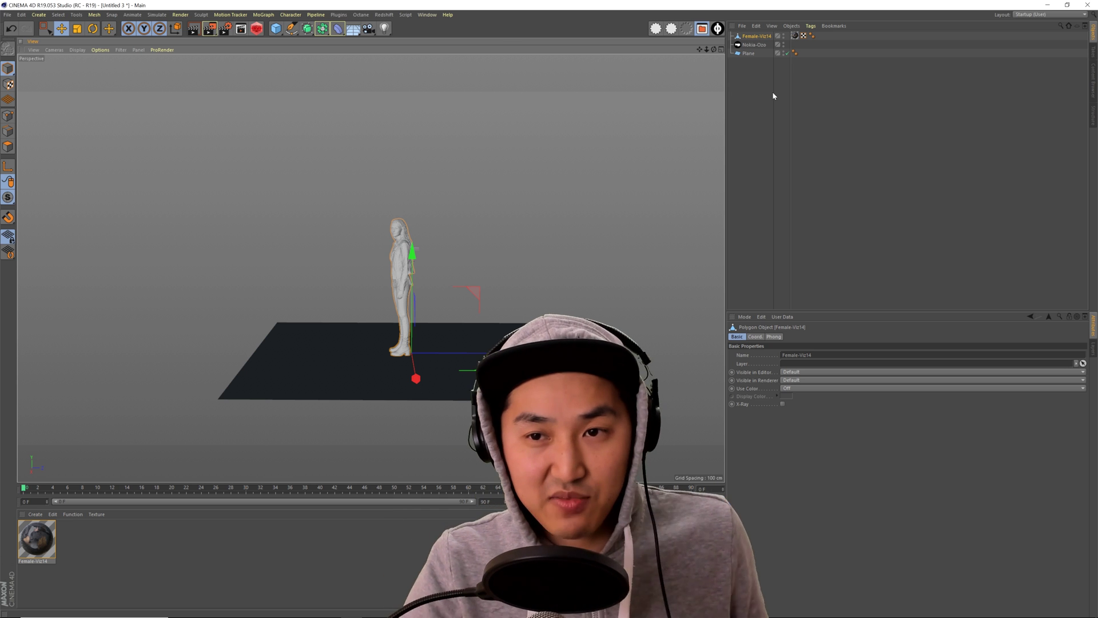
Move the female figure away from the VR camera and turn it around to face the camera.
left_click(759, 84)
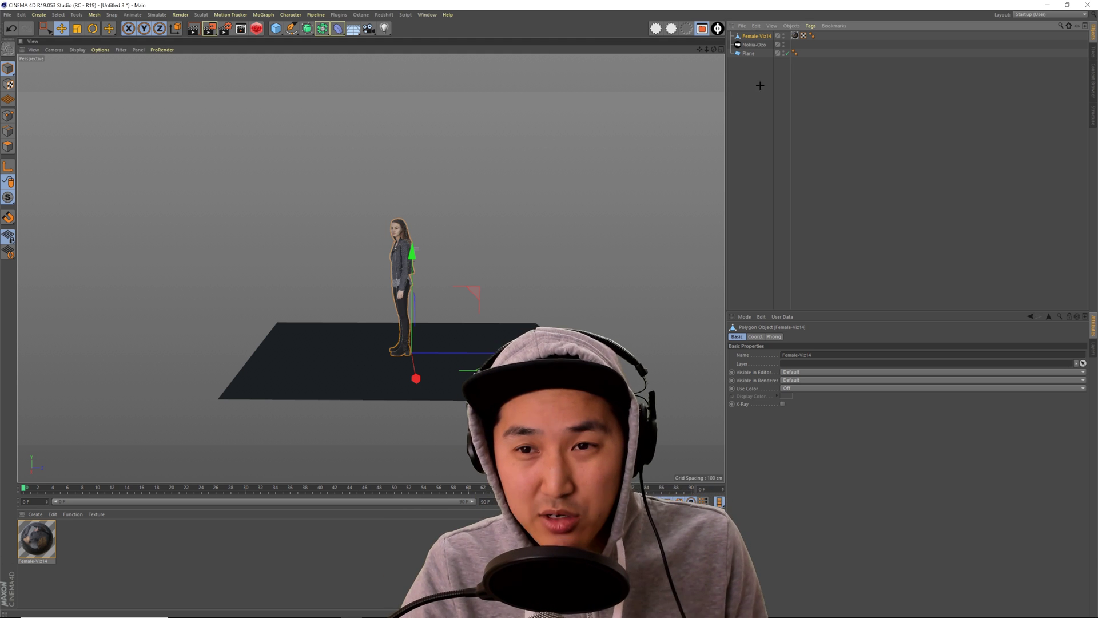
left_click(759, 38)
middle_click_drag(361, 278, 371, 268, "alt")
left_click_drag(371, 268, 346, 341, "alt")
right_click_drag(366, 337, 455, 325, "alt")
left_click_drag(455, 326, 409, 344, "alt")
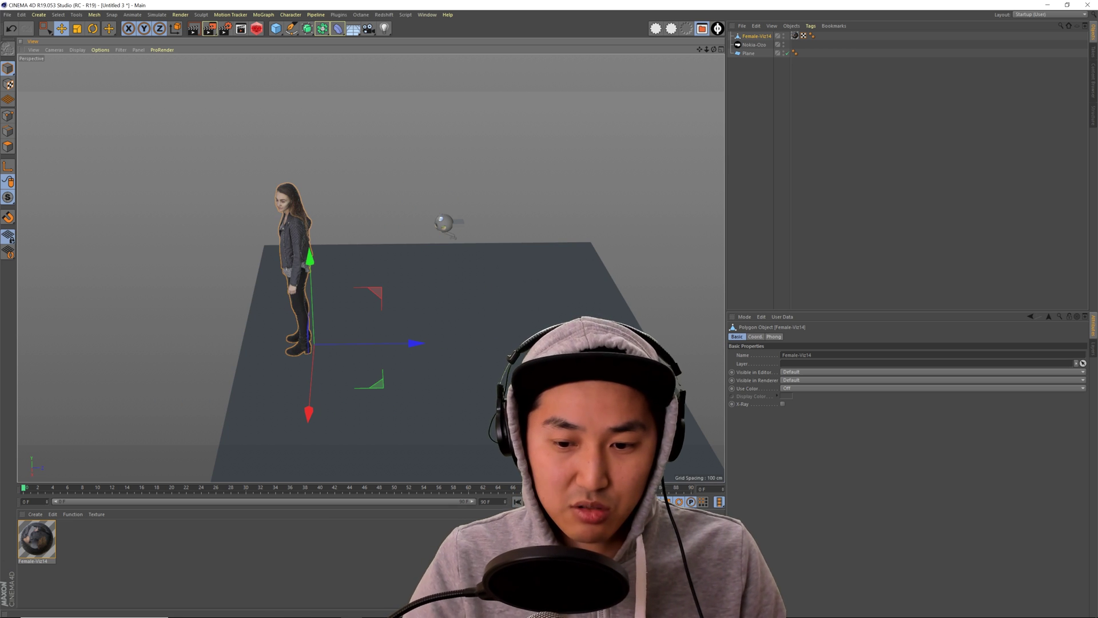
key("Return")
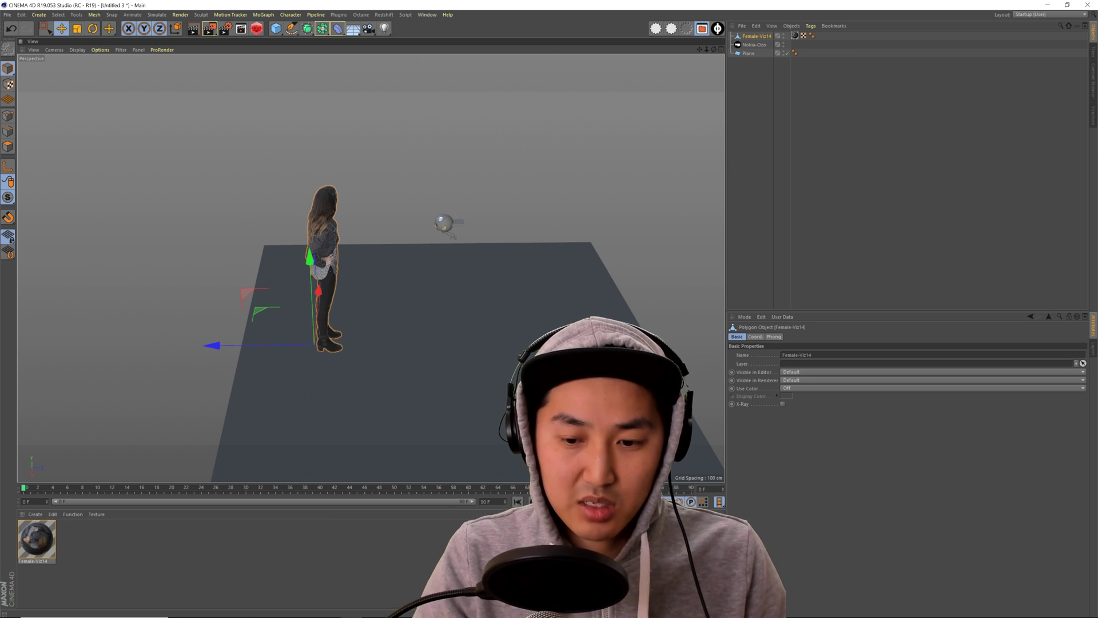
Assign a new material to the ground plane and enlarge the plane to about 1400 by 1300 cm.
double_click(193, 570)
left_click_drag(37, 538, 401, 375)
left_click_drag(470, 342, 466, 327, "alt")
right_click_drag(466, 327, 406, 337, "alt")
middle_click_drag(406, 338, 393, 348, "alt")
left_click_drag(392, 347, 392, 354, "alt")
left_click_drag(253, 355, 141, 364)
left_click(421, 359)
left_click_drag(422, 360, 448, 371, "alt")
right_click_drag(449, 370, 463, 368, "alt")
left_click_drag(463, 368, 756, 372, "alt")
left_click_drag(440, 340, 414, 365, "alt")
Create a new view panel, dock it above the object list and make it look through the VR rig's camera.
left_click(427, 15)
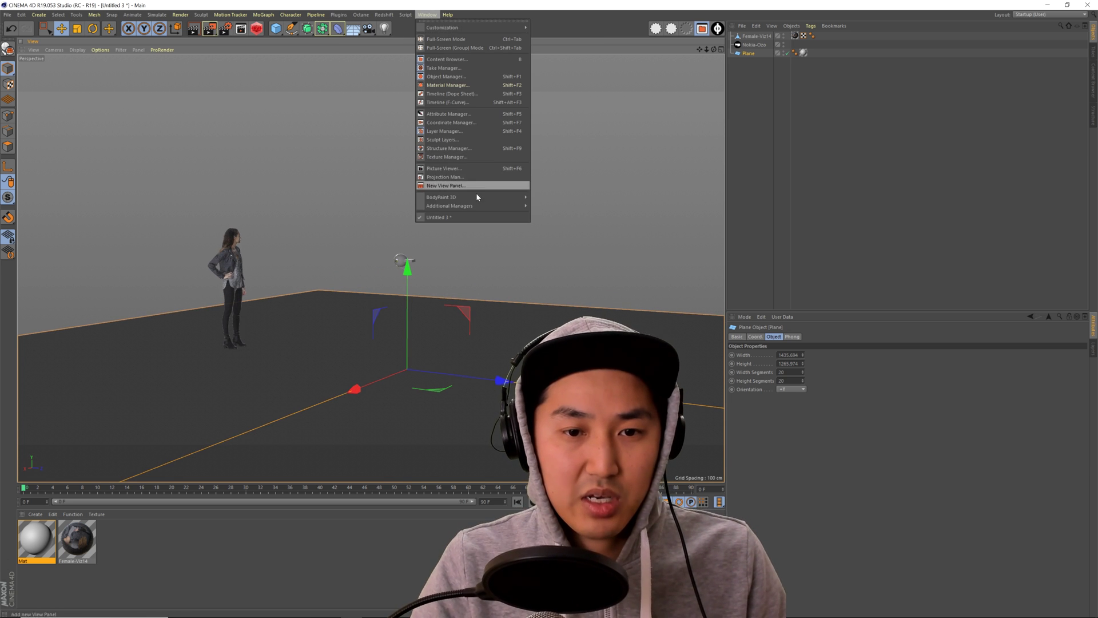
left_click(454, 187)
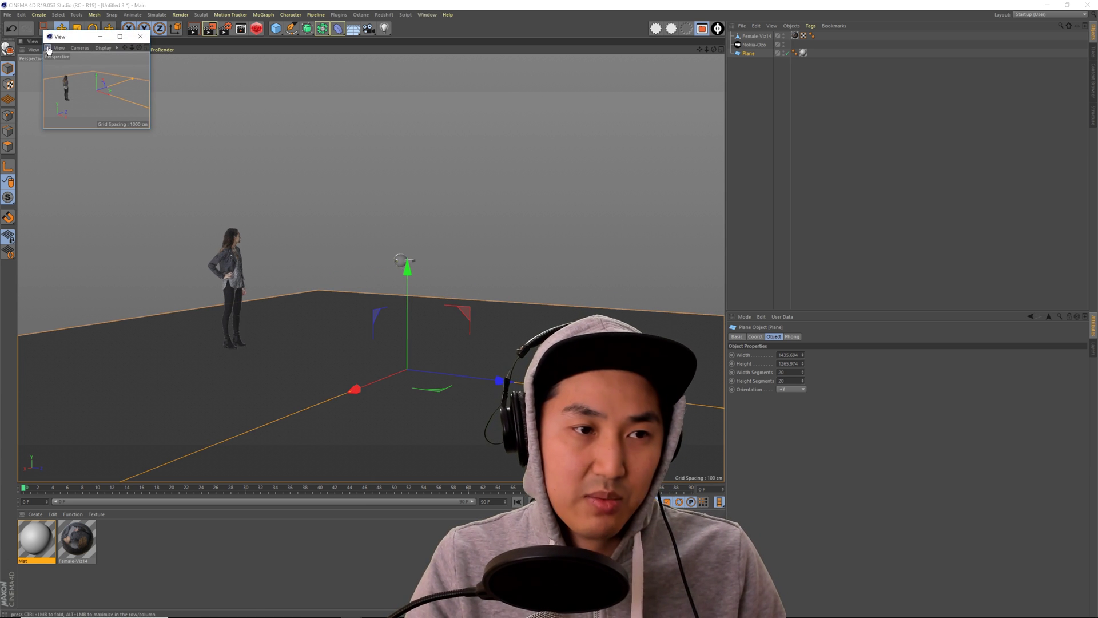
left_click_drag(52, 51, 738, 26)
left_click(764, 33)
mouse_move(789, 54)
left_click(869, 69)
left_click(750, 283)
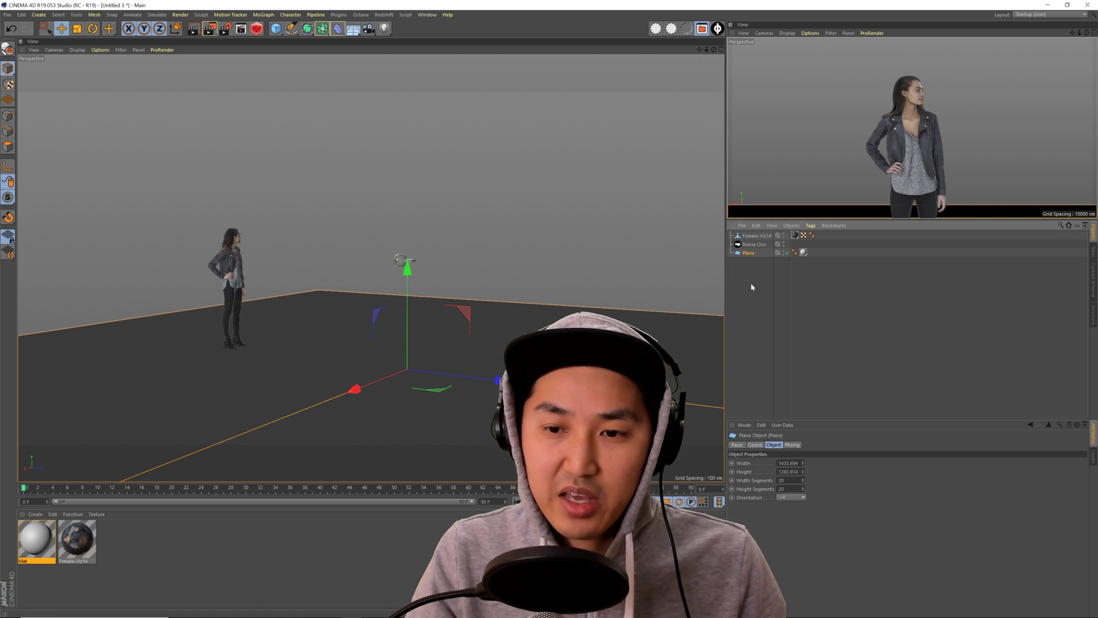
Lower the Nokia-Ozo camera slightly to show more of the female figure in the camera view.
left_click(754, 244)
scroll(455, 249, "up", 4)
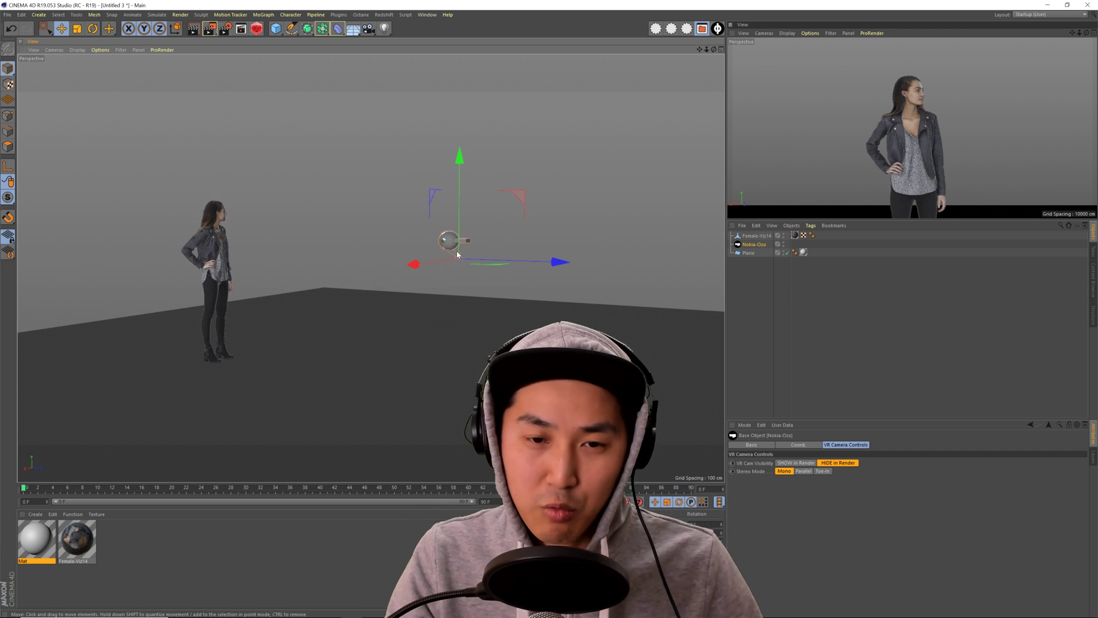
mouse_move(459, 157)
left_mouse_down()
mouse_move(459, 275)
mouse_move(462, 152)
mouse_move(462, 176)
left_mouse_up()
scroll(455, 247, "up", 3)
scroll(481, 298, "down", 5)
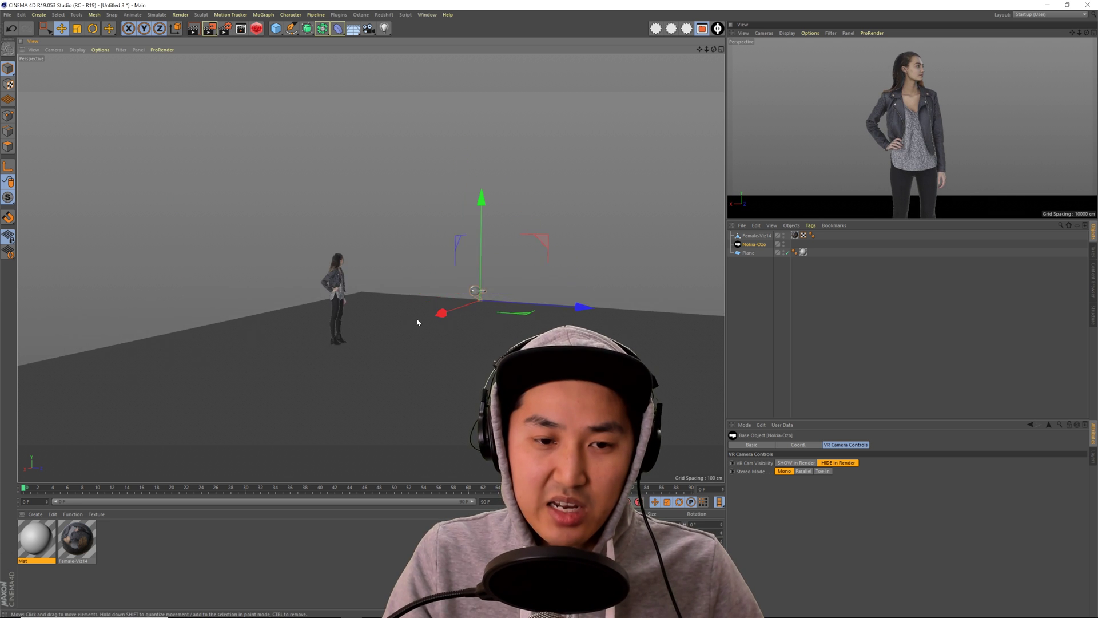
Add a Sky object to the scene and assign a new material to it.
left_click_drag(419, 312, 448, 308, "alt")
scroll(361, 242, "down", 3)
middle_click_drag(449, 308, 393, 290, "alt")
left_click_drag(353, 30, 409, 64)
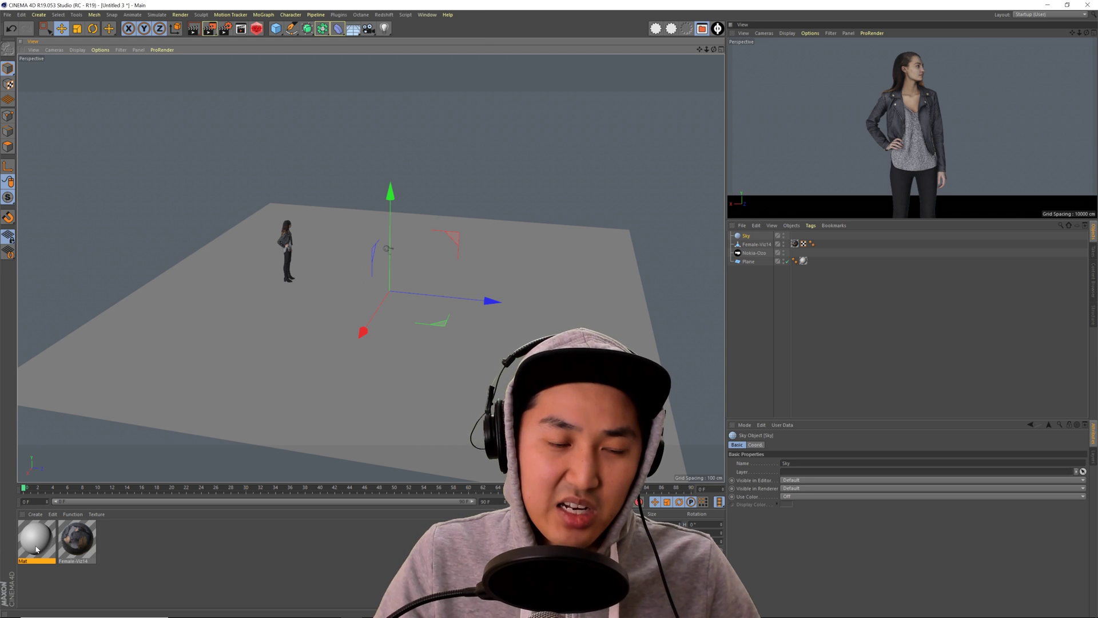
double_click(129, 547)
left_click_drag(40, 540, 65, 454)
Rename the sky's material ambient, disable its reflectance and set its color to pure white at 100% value.
double_click(36, 537)
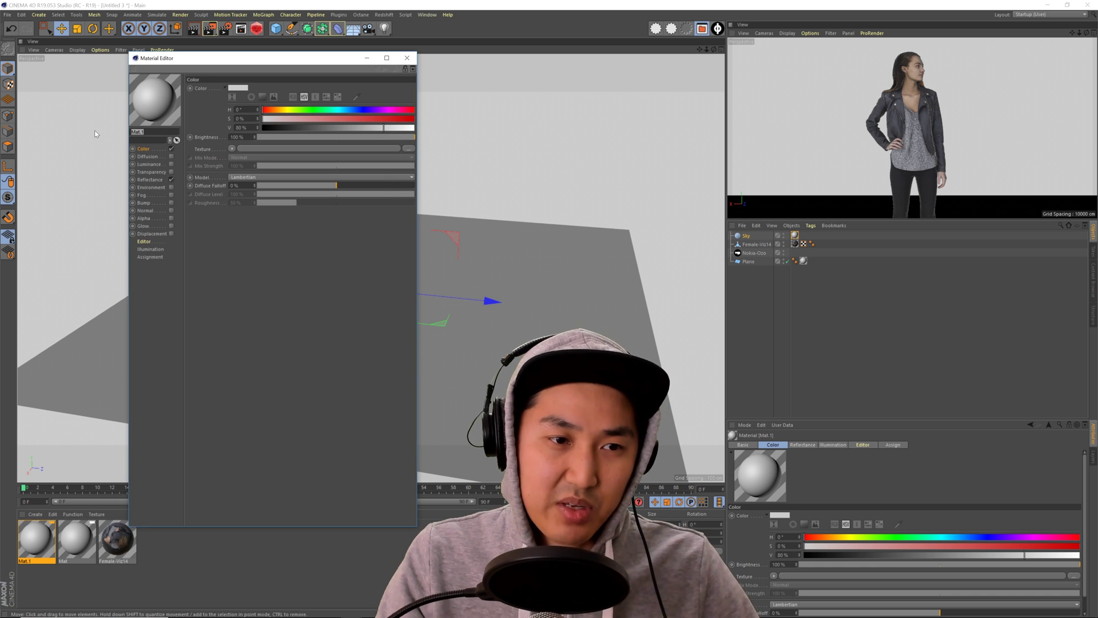
type("ambient")
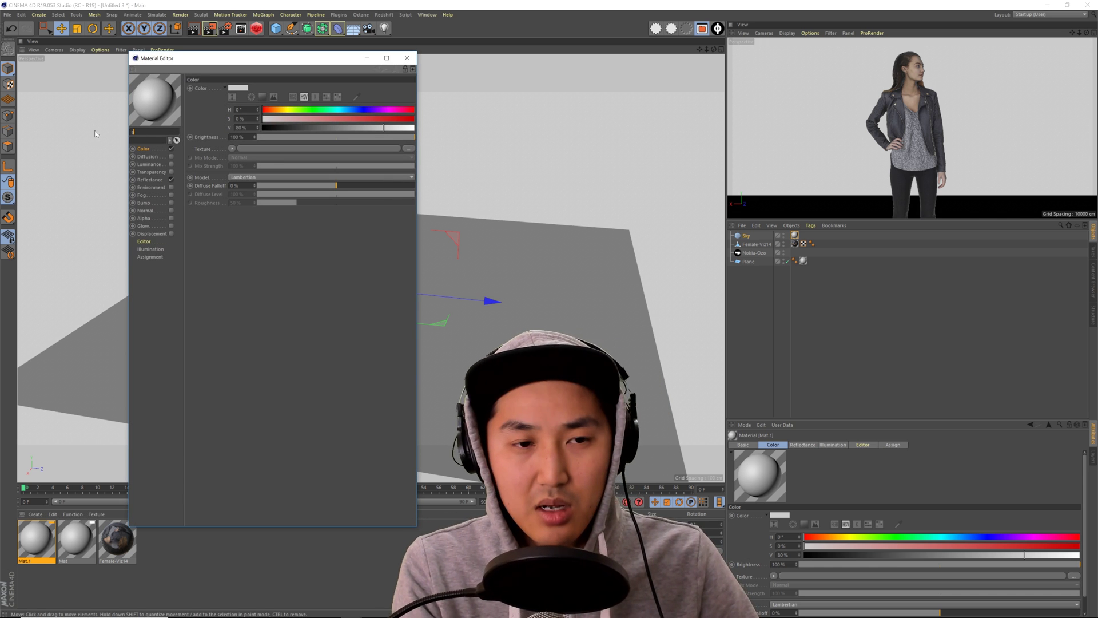
key("Return")
left_click(171, 179)
left_click_drag(387, 128, 416, 128)
left_click(407, 57)
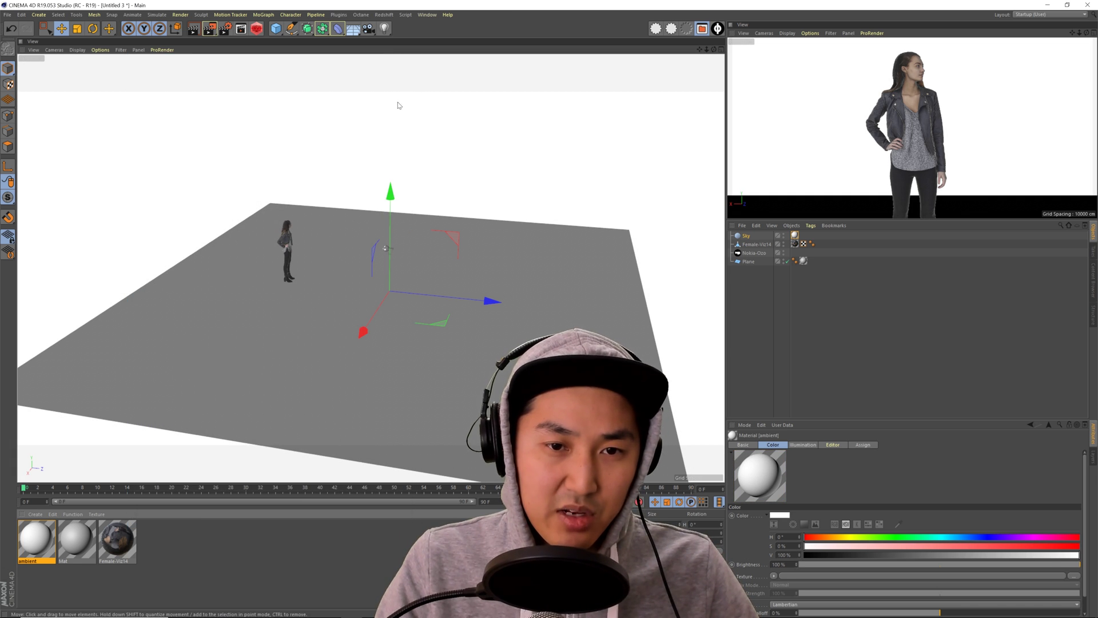
Rename the ground plane's material floor and disable its reflectance.
left_click(143, 586)
double_click(76, 538)
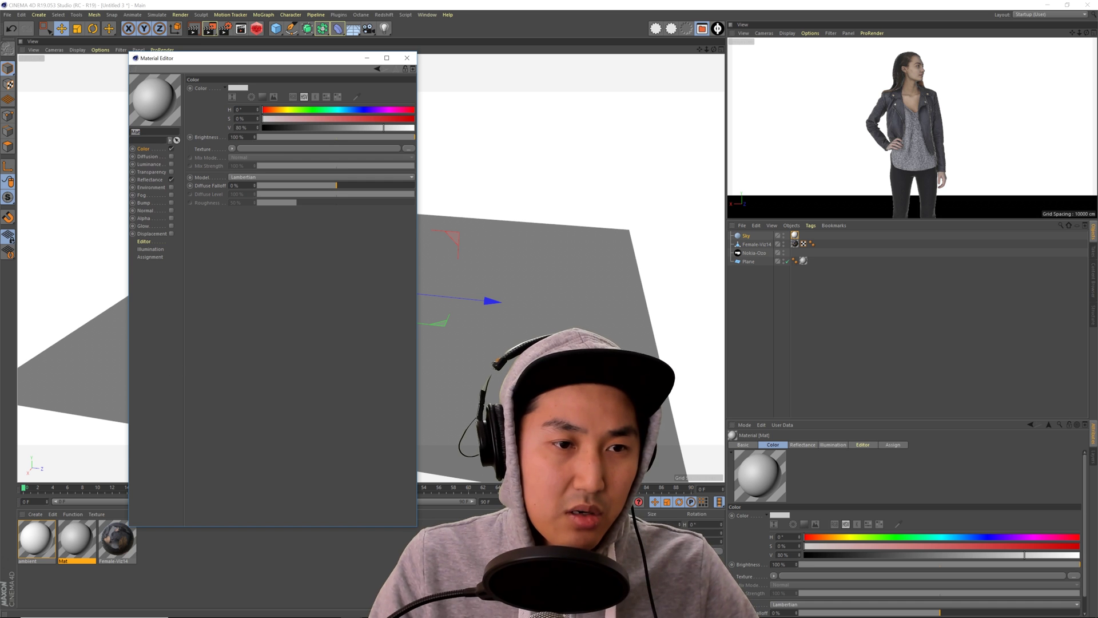
type("floor")
key("Return")
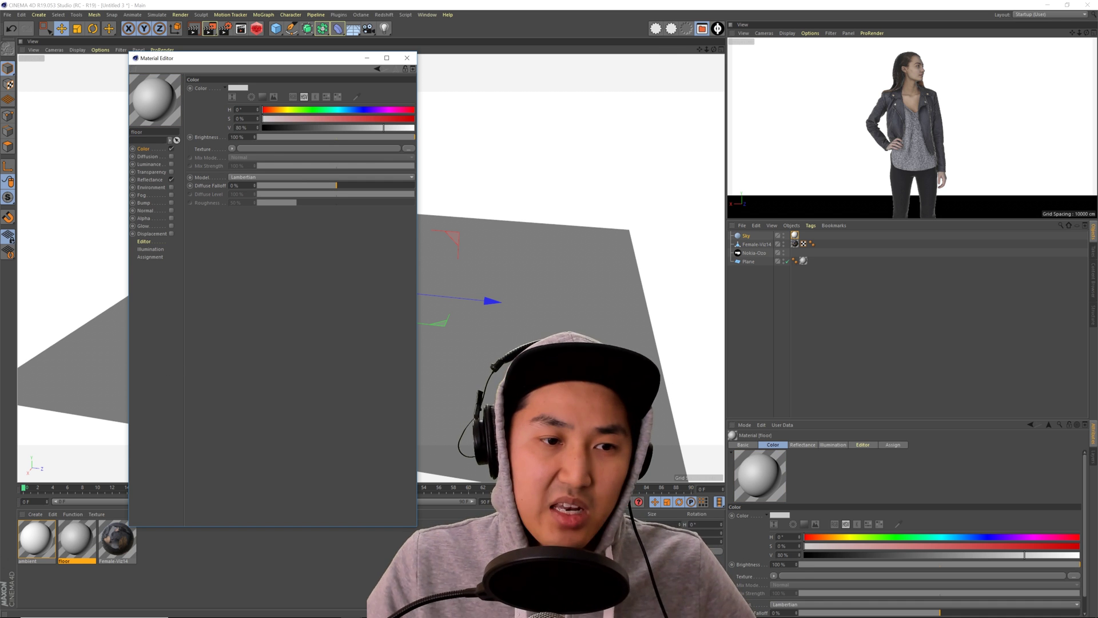
left_click(171, 179)
left_click(409, 58)
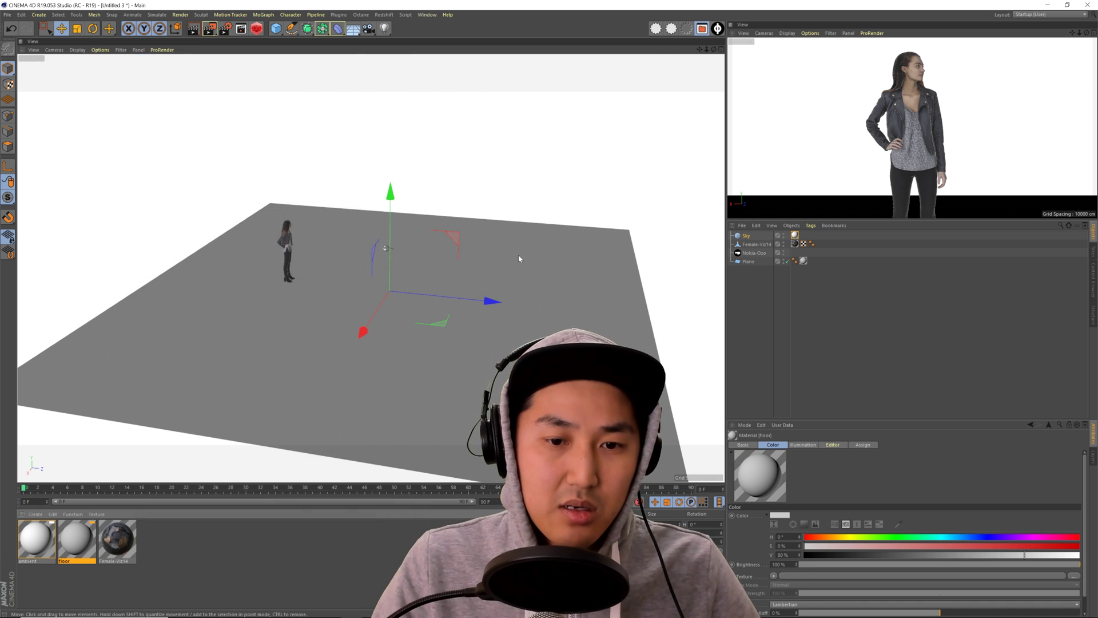
Enlarge the floor plane further in both width and height, then deselect it.
left_click(527, 284)
left_click_drag(463, 295, 488, 309, "alt")
scroll(488, 309, "down", 2)
middle_click_drag(488, 310, 413, 266, "alt")
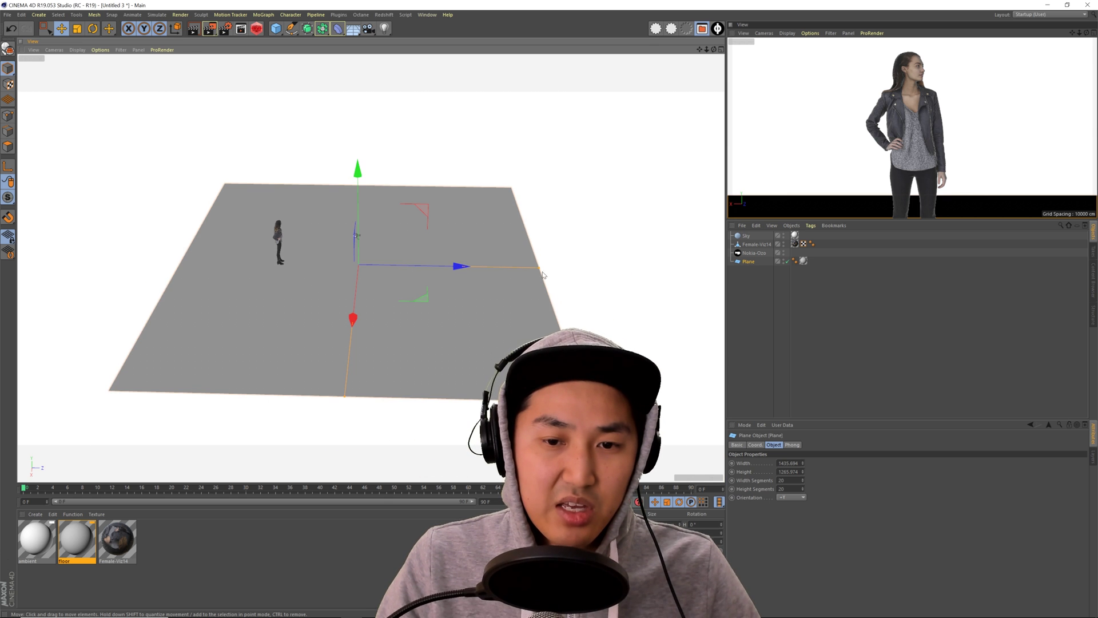
left_click_drag(541, 272, 645, 275)
left_click_drag(520, 263, 345, 282, "alt")
left_click_drag(274, 286, 173, 312)
left_click(818, 309)
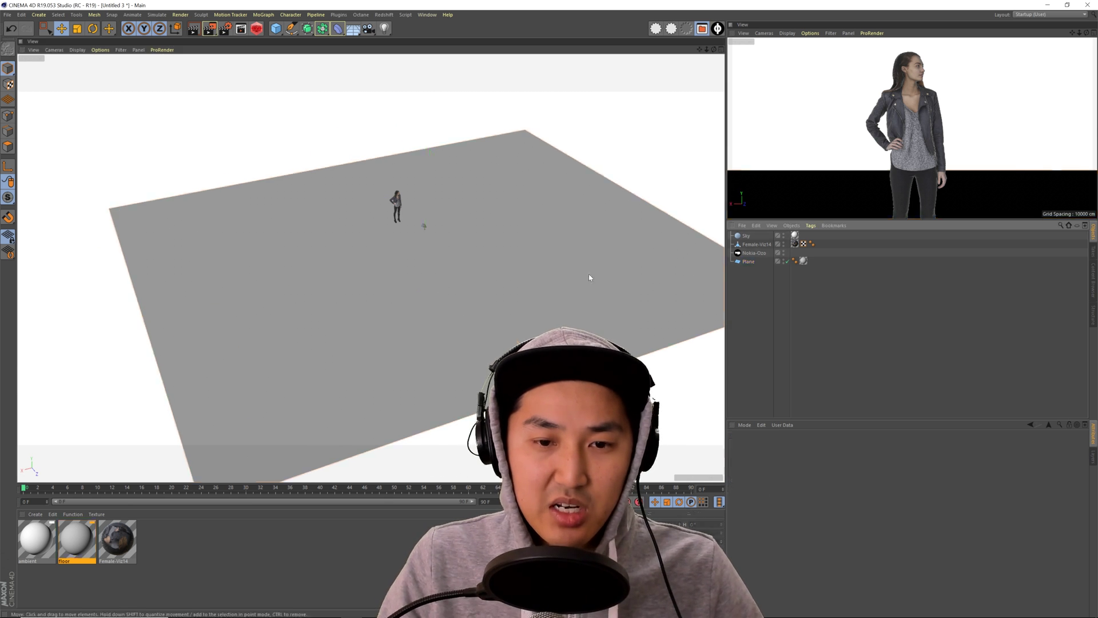
Add the tree-01, stump-01, log-02, dirt-mound-01 and cone-01 presets from the Physical-SDB-01-woods library to the scene.
mouse_move(410, 298)
left_mouse_down("alt")
mouse_move(445, 282)
mouse_move(470, 297)
mouse_move(413, 290)
left_mouse_up("alt")
key("shift+F8")
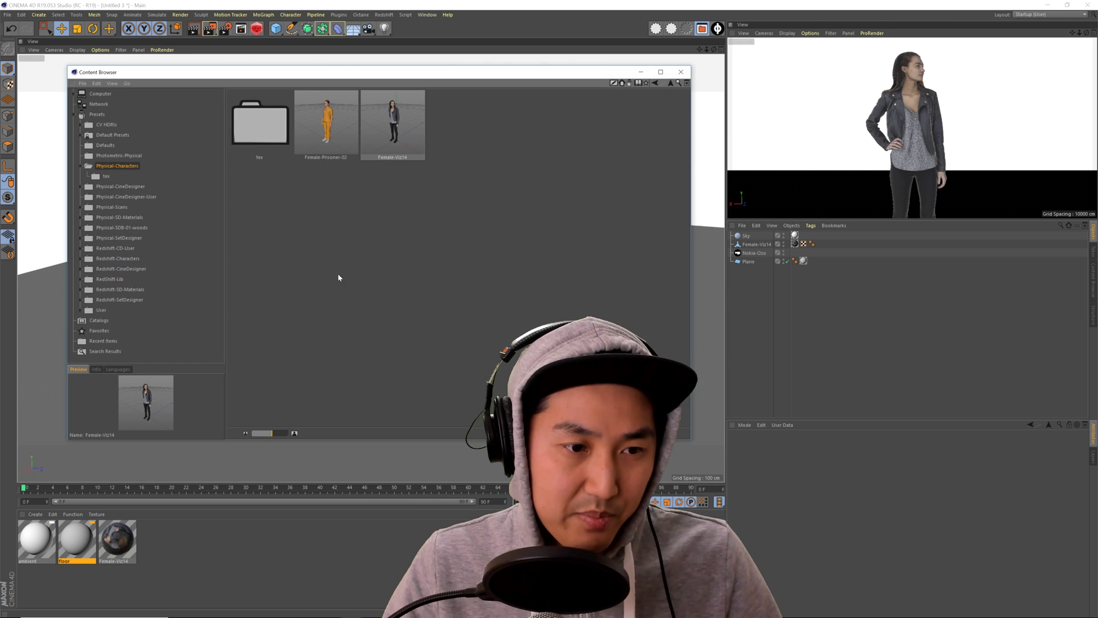
left_click(133, 227)
left_click(132, 238)
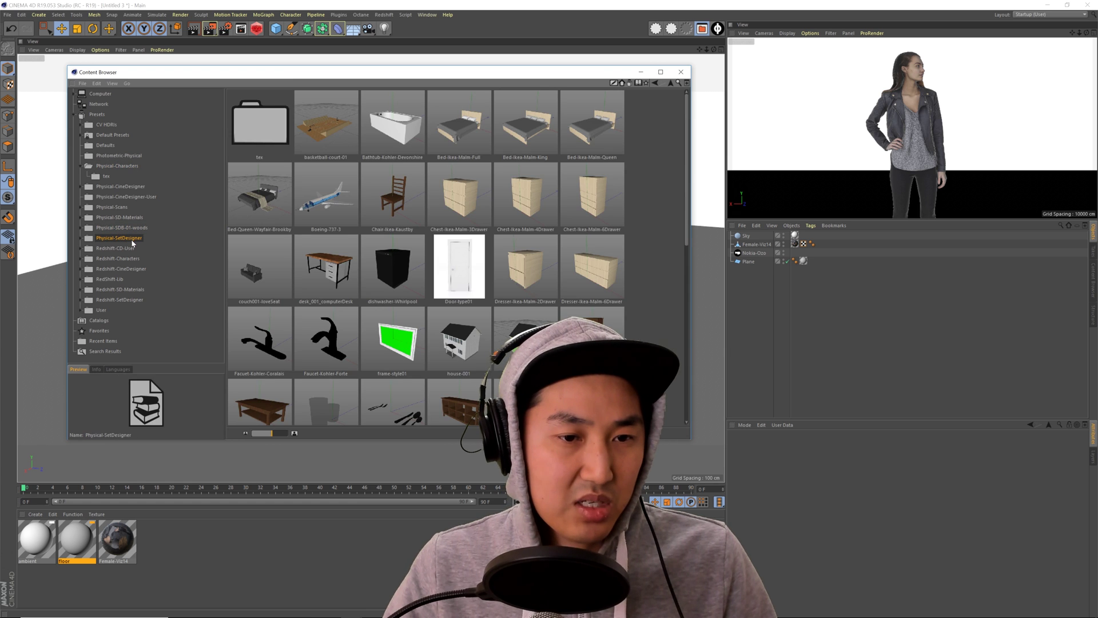
left_click(132, 227)
double_click(344, 220)
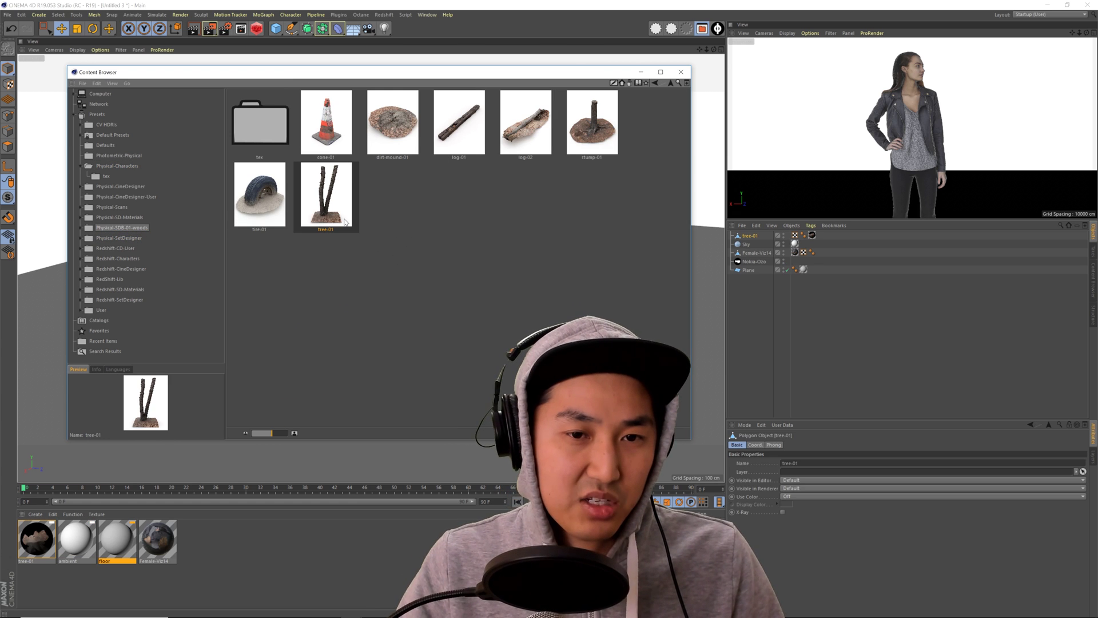
double_click(599, 124)
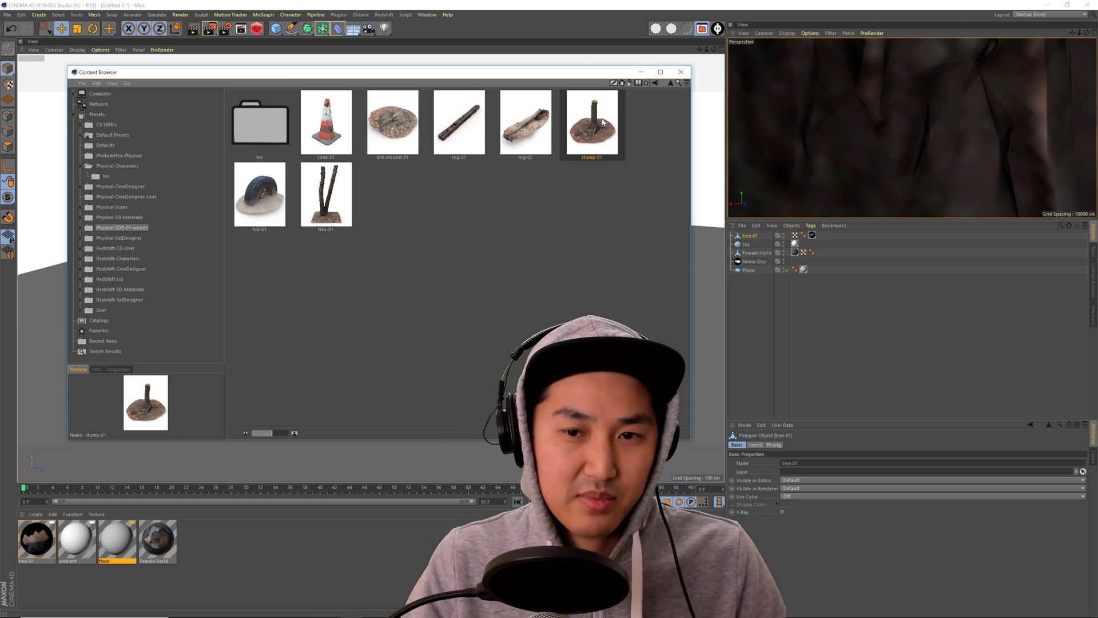
double_click(532, 122)
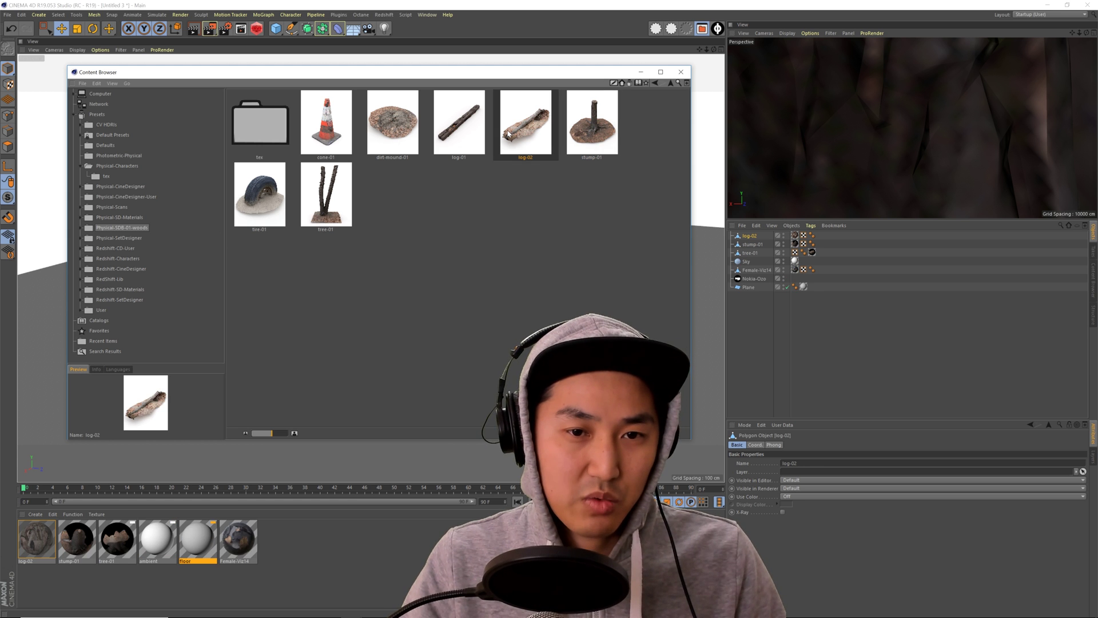
double_click(393, 122)
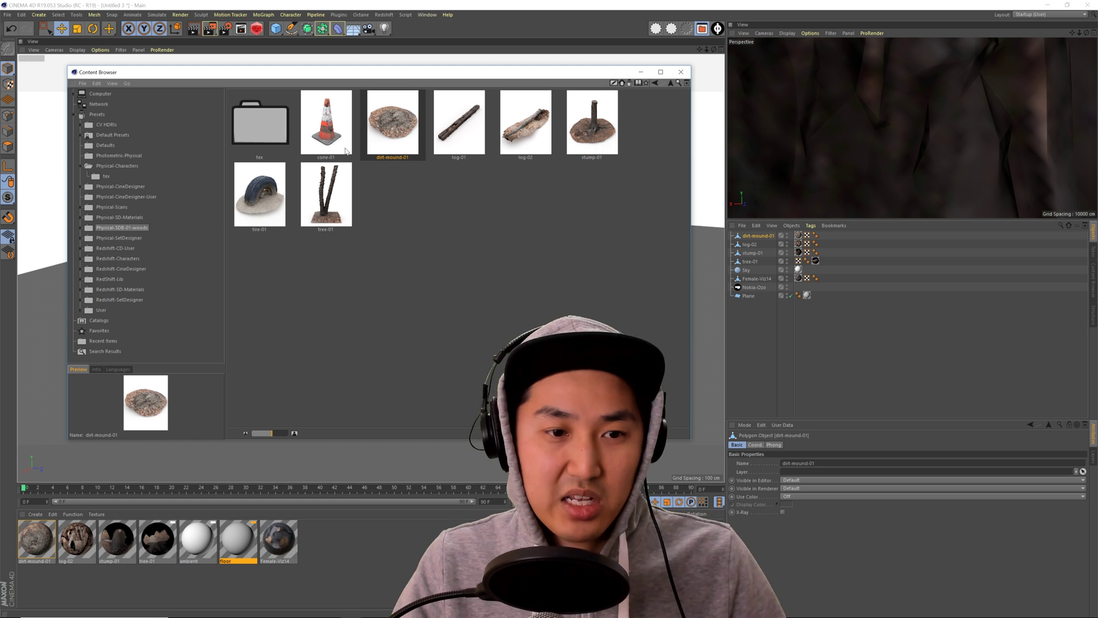
double_click(327, 126)
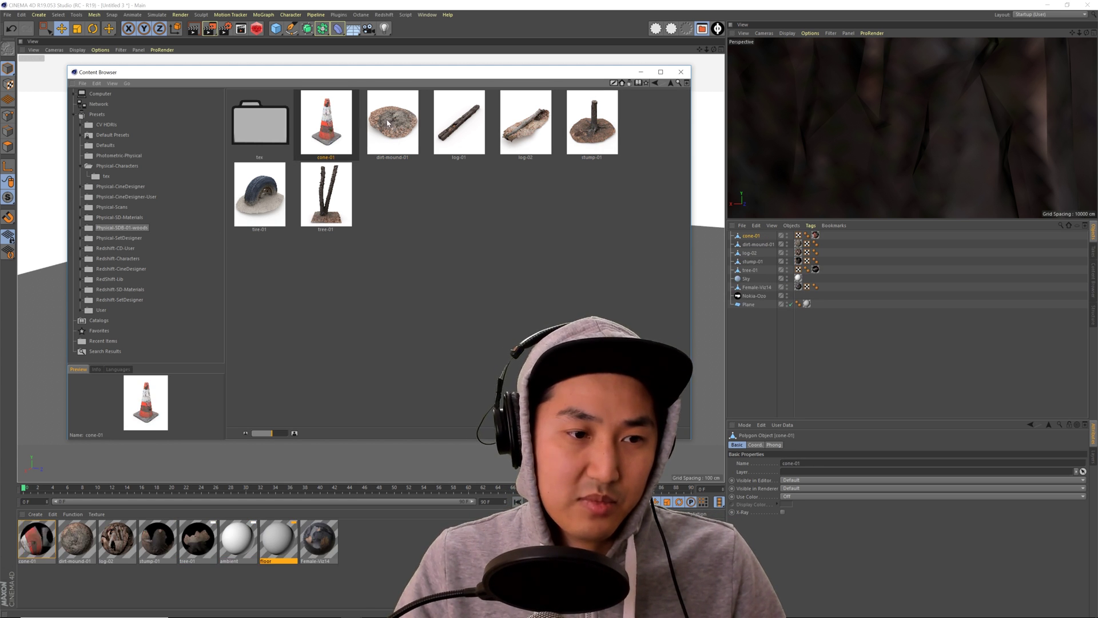
left_click(682, 72)
Move the tree away from the scene centre and place the stump near the character.
left_click(750, 271)
left_click_drag(464, 252, 357, 98, "alt")
left_click(752, 262)
left_click_drag(424, 242, 425, 276, "alt")
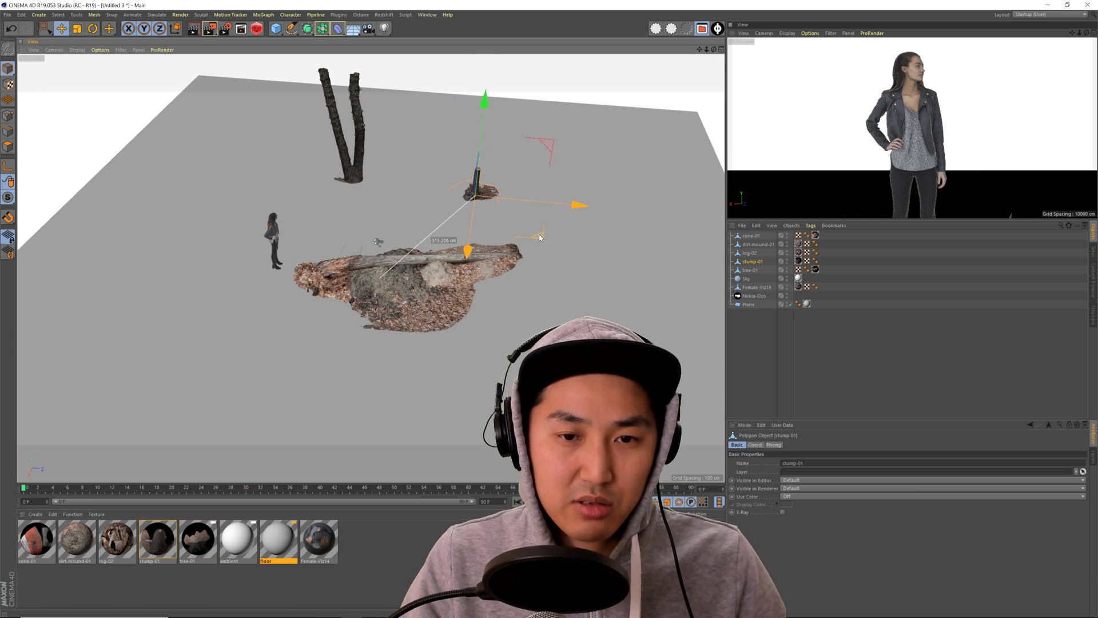
left_click_drag(538, 237, 252, 268, "alt")
scroll(515, 217, "up", 3)
scroll(236, 230, "up", 2)
middle_click_drag(235, 230, 342, 254, "alt")
left_click_drag(342, 255, 426, 252, "alt")
Move log-02 out to the open floor beside the character and rotate it.
left_click(749, 252)
scroll(493, 295, "down", 3)
left_click_drag(493, 295, 173, 360, "alt")
key("r")
key("e")
middle_click_drag(292, 356, 335, 341, "alt")
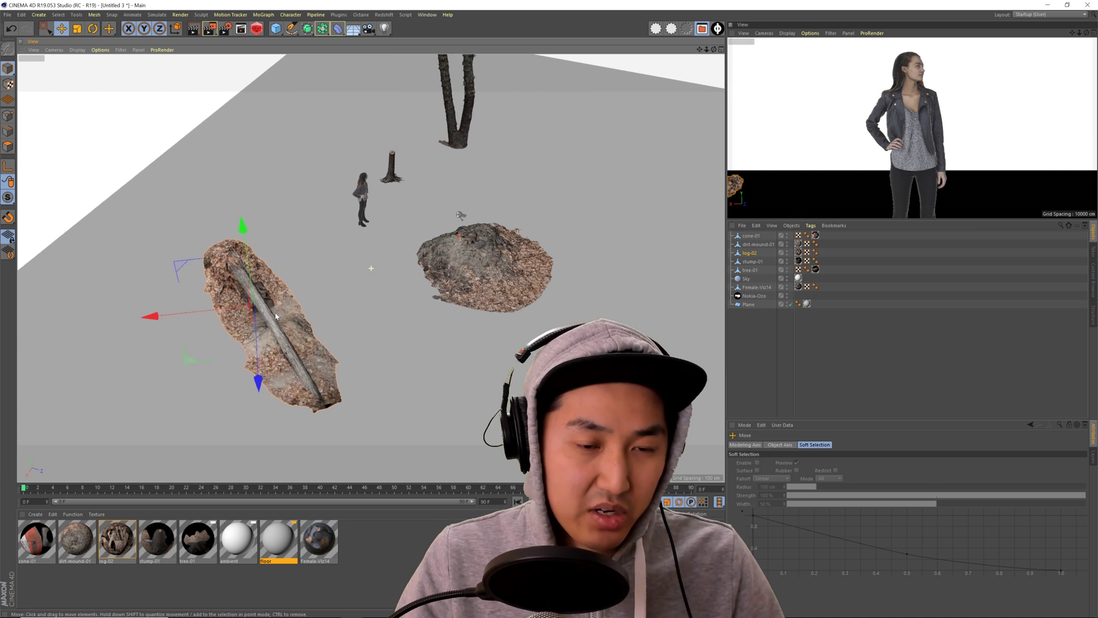
left_click_drag(335, 341, 318, 297, "alt")
left_click_drag(297, 222, 298, 229)
Move the dirt mound away from the VR camera on the floor.
left_click_drag(310, 298, 508, 315, "alt")
scroll(509, 314, "down", 3)
middle_click_drag(509, 315, 382, 303, "alt")
left_click_drag(382, 303, 446, 314, "alt")
left_click(447, 311)
middle_click_drag(447, 312, 404, 295, "alt")
left_click_drag(404, 295, 446, 388, "alt")
left_click_drag(420, 252, 422, 250)
Place the traffic cone on open floor beyond the dirt mound, away from the VR camera.
left_click(365, 265)
scroll(433, 266, "up", 4)
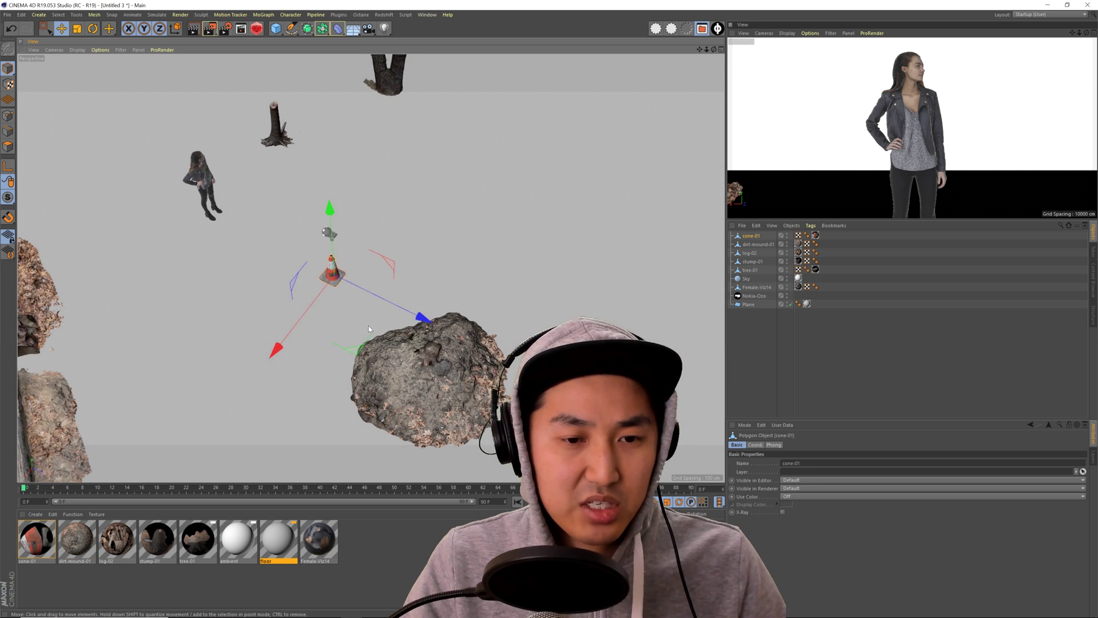
left_click_drag(366, 346, 555, 268)
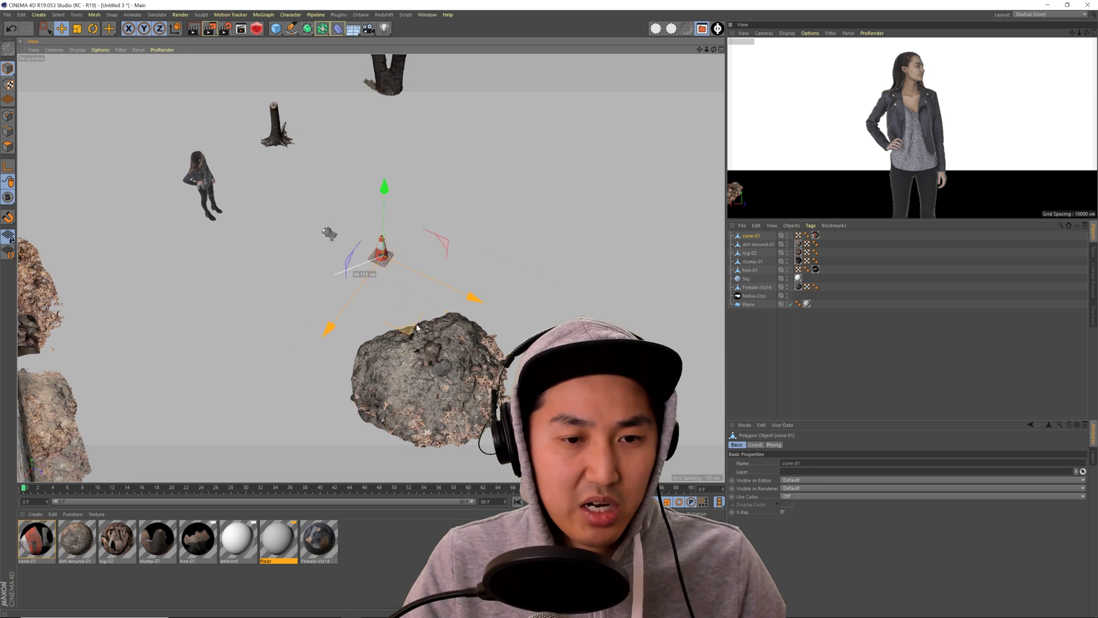
left_click_drag(294, 294, 345, 239, "alt")
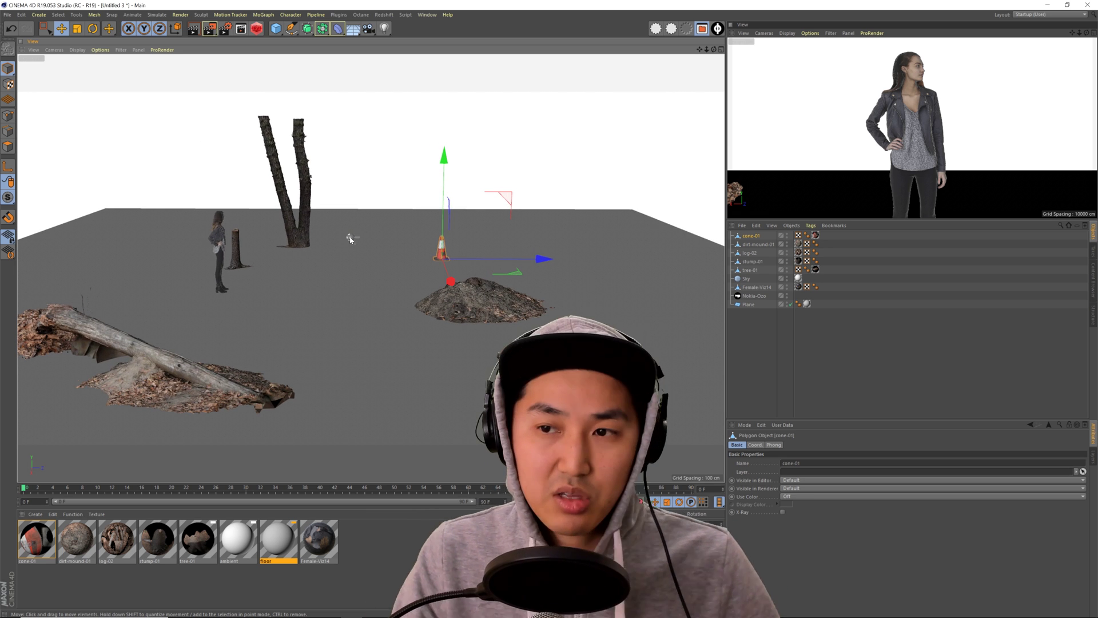
Set the viewport that looks through the VR camera as the render view.
left_click(744, 33)
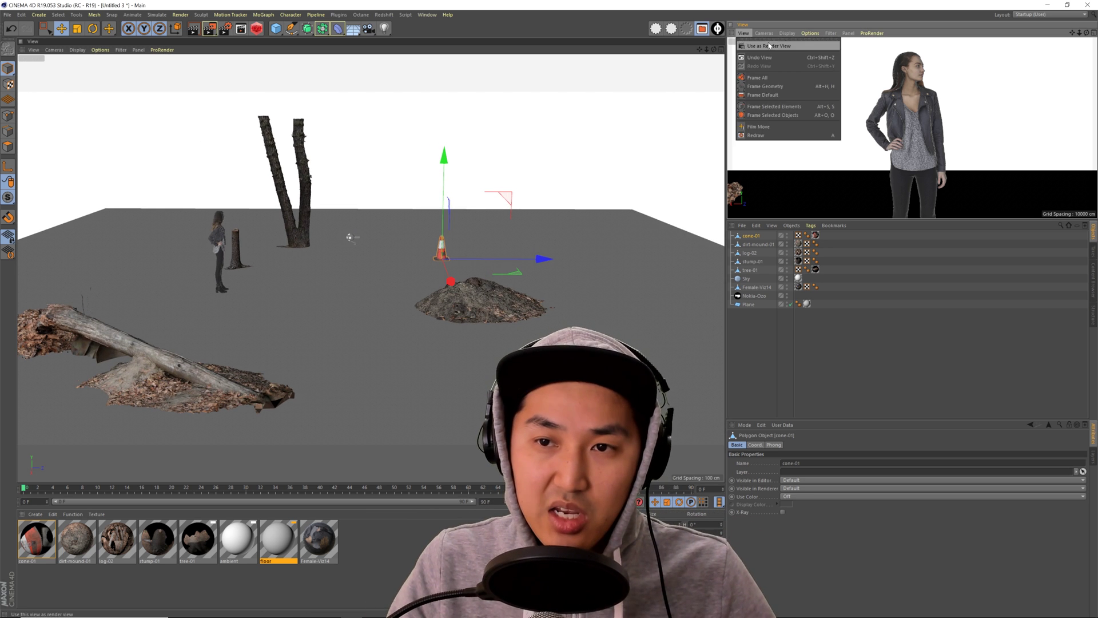
left_click(756, 45)
Add the Matthews-SliderStand preset from the Physical-CineDesigner library to the scene.
scroll(394, 262, "up", 4)
left_click_drag(383, 260, 367, 223, "alt")
middle_click_drag(368, 223, 388, 234, "alt")
scroll(388, 234, "up", 3)
key("shift+F8")
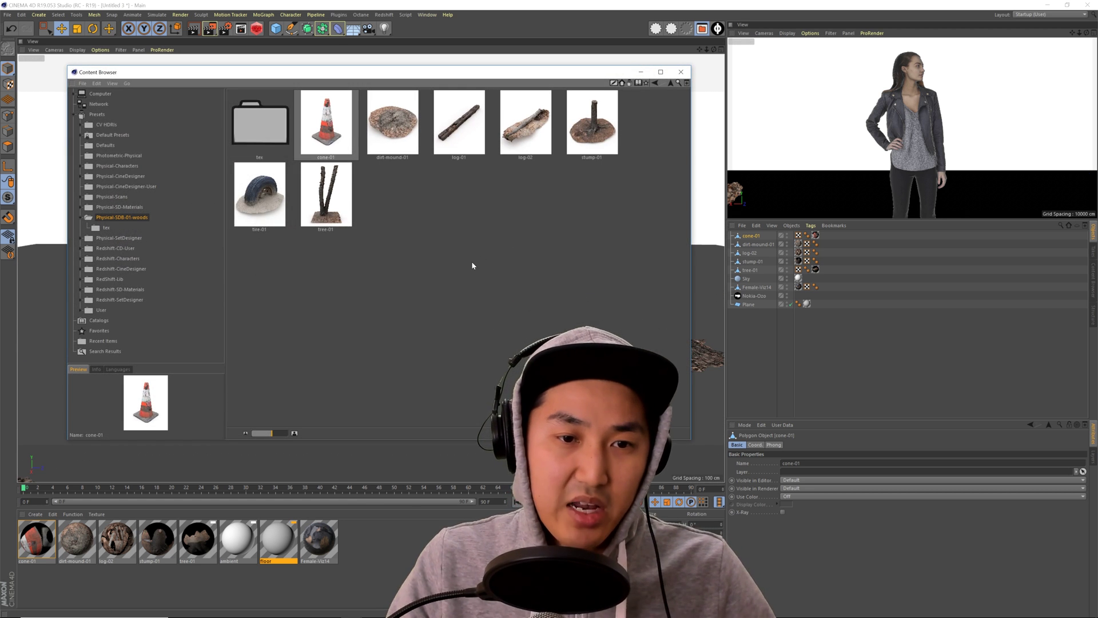
left_click(137, 177)
scroll(487, 272, "up", 2)
scroll(487, 272, "down", 2)
scroll(487, 272, "up", 1)
double_click(465, 163)
left_click(681, 72)
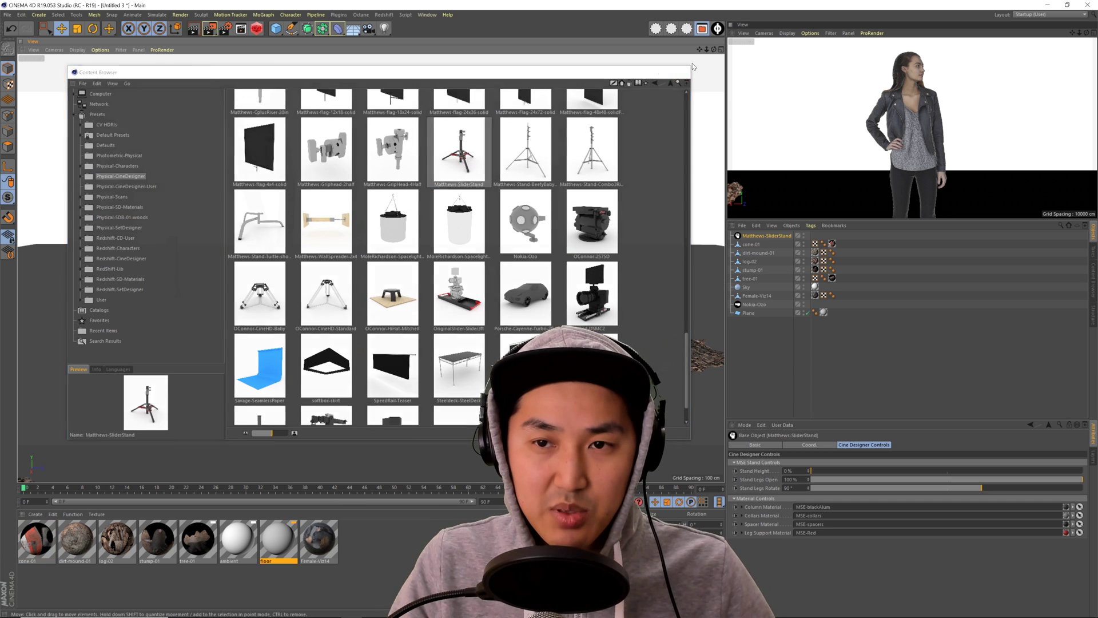
Create a Cine Designer rig from the slider stand and attach the Nokia-Ozo camera on top of the stand.
left_click(718, 28)
left_click(753, 245)
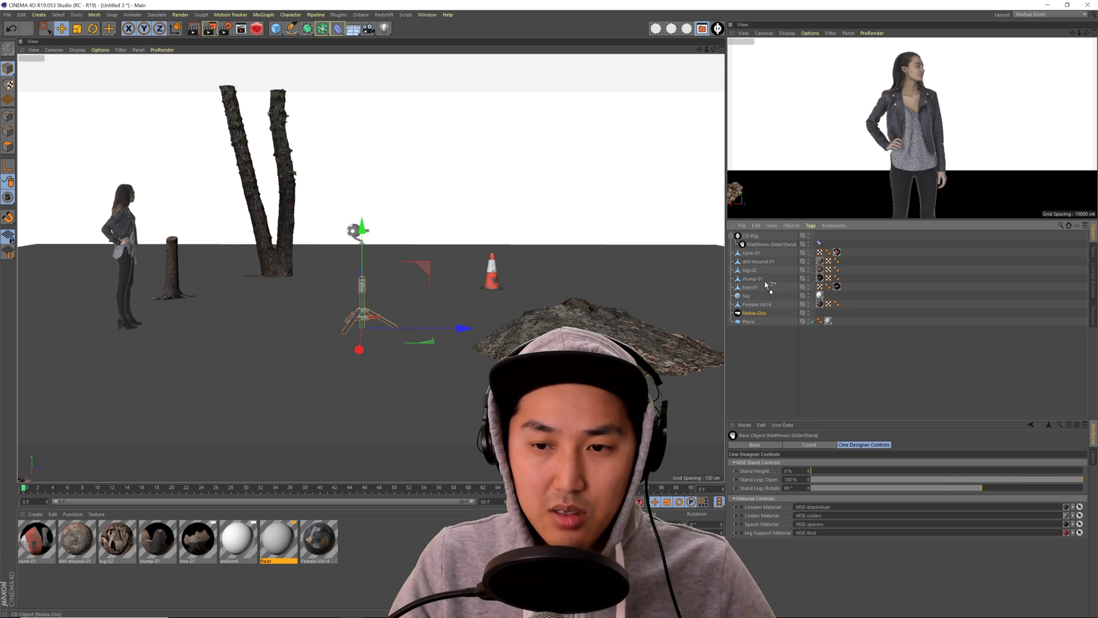
left_click_drag(757, 246, 757, 245)
left_click(750, 236)
right_click_drag(375, 312, 411, 310, "alt")
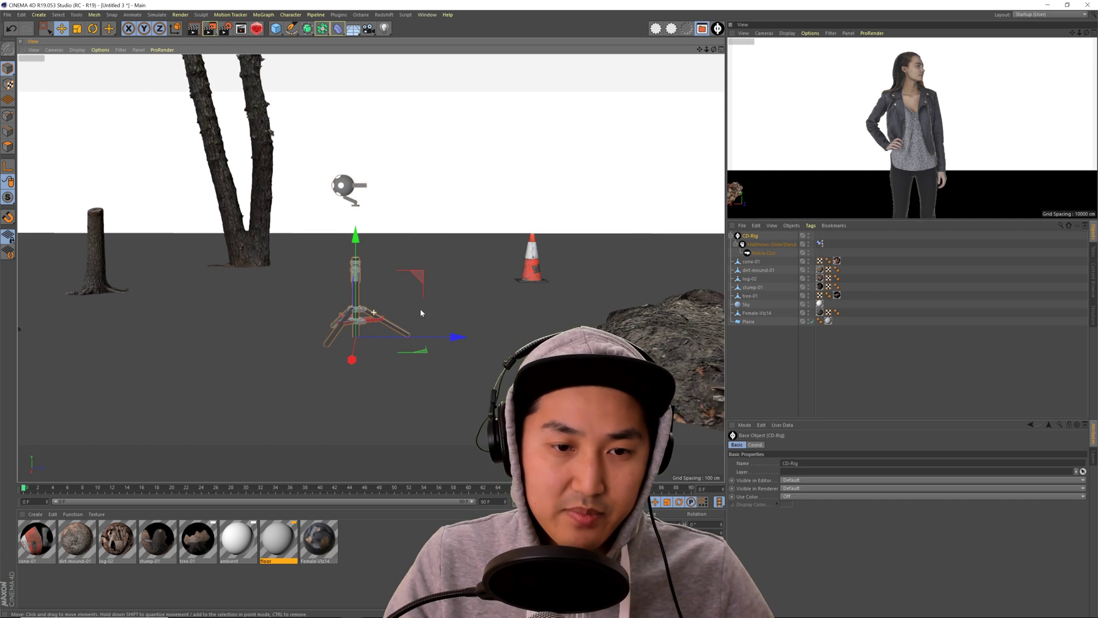
left_click_drag(410, 310, 370, 315, "alt")
left_click_drag(756, 256, 759, 240)
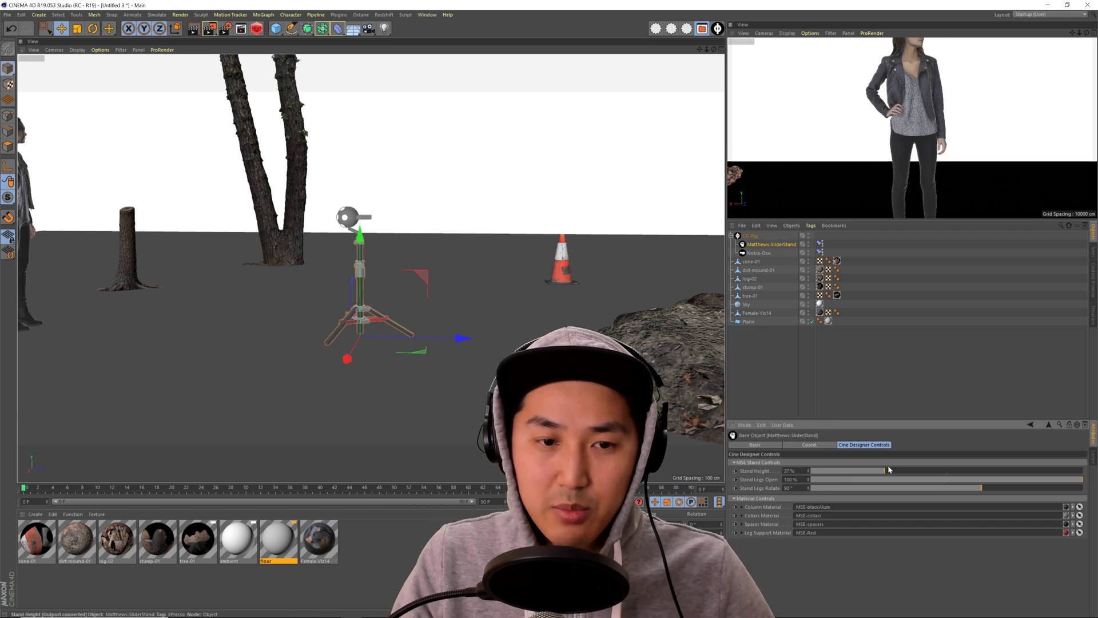
Raise the Stand Height of the Matthews-SliderStand to lift the VR camera, then deselect the stand.
left_click_drag(902, 469, 1046, 460)
left_click(795, 339)
left_click_drag(469, 338, 485, 311, "alt")
right_click_drag(485, 311, 472, 309, "alt")
left_click_drag(472, 309, 479, 313, "alt")
Move log-02 closer to the character and the camera stand.
left_click(242, 363)
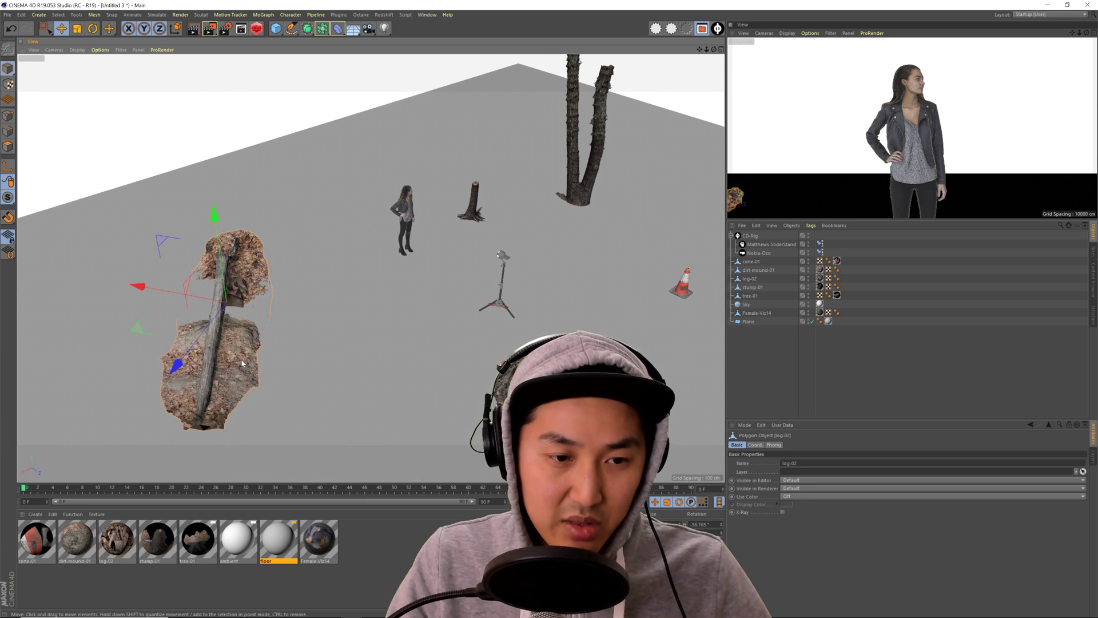
mouse_move(330, 328)
left_mouse_down("alt")
mouse_move(348, 344)
mouse_move(331, 346)
left_mouse_up("alt")
left_click_drag(134, 311, 190, 317)
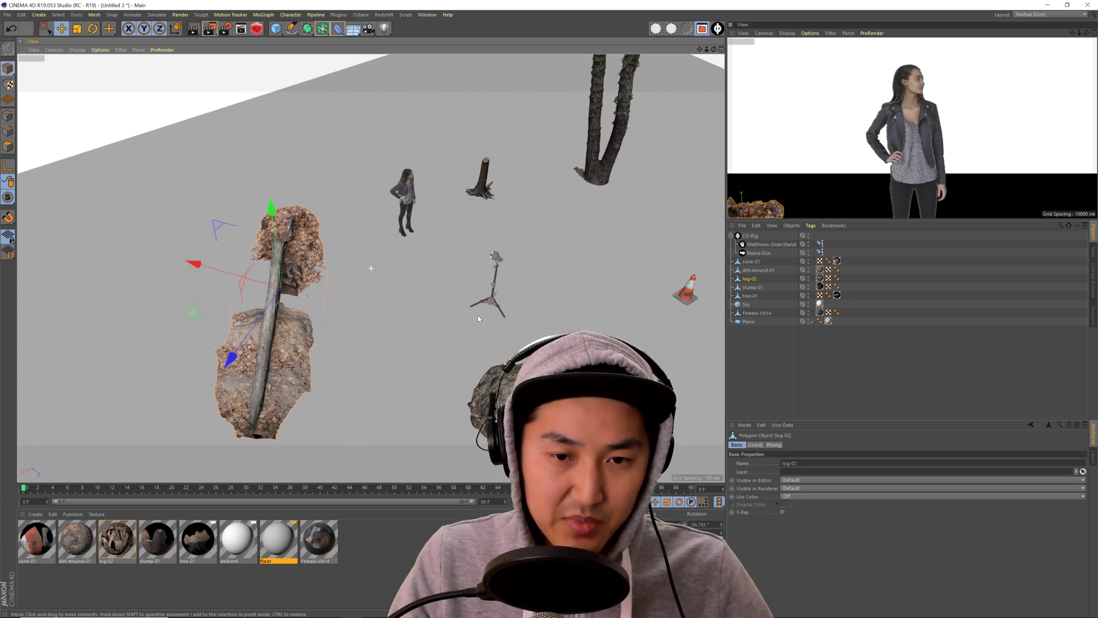
left_click_drag(477, 314, 417, 311, "alt")
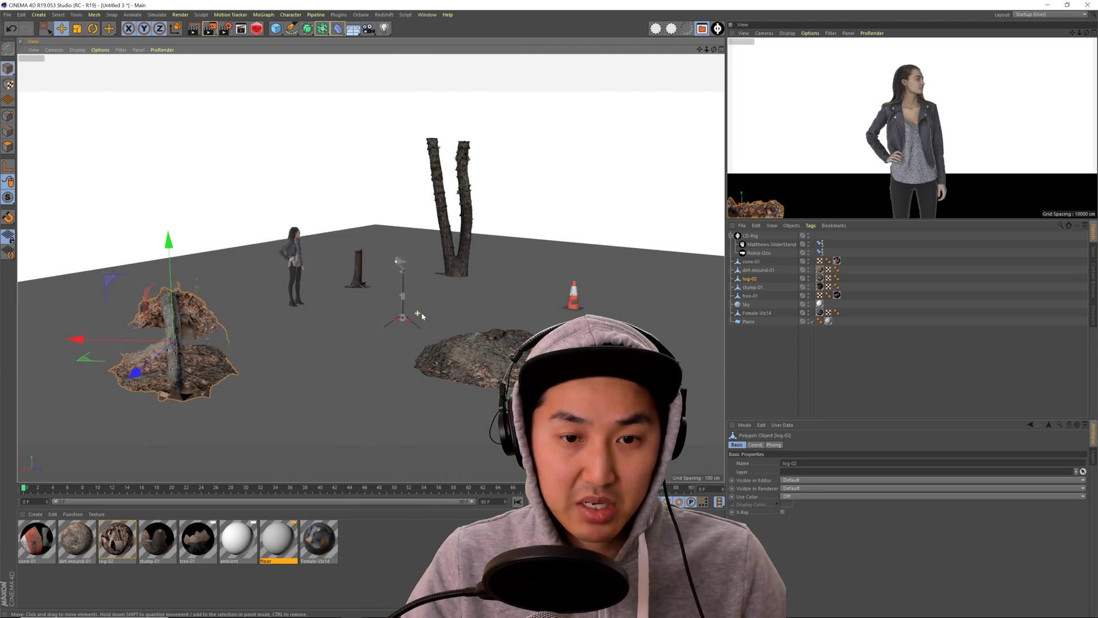
Check the render view assignment and which camera the VR viewport uses.
left_click(742, 42)
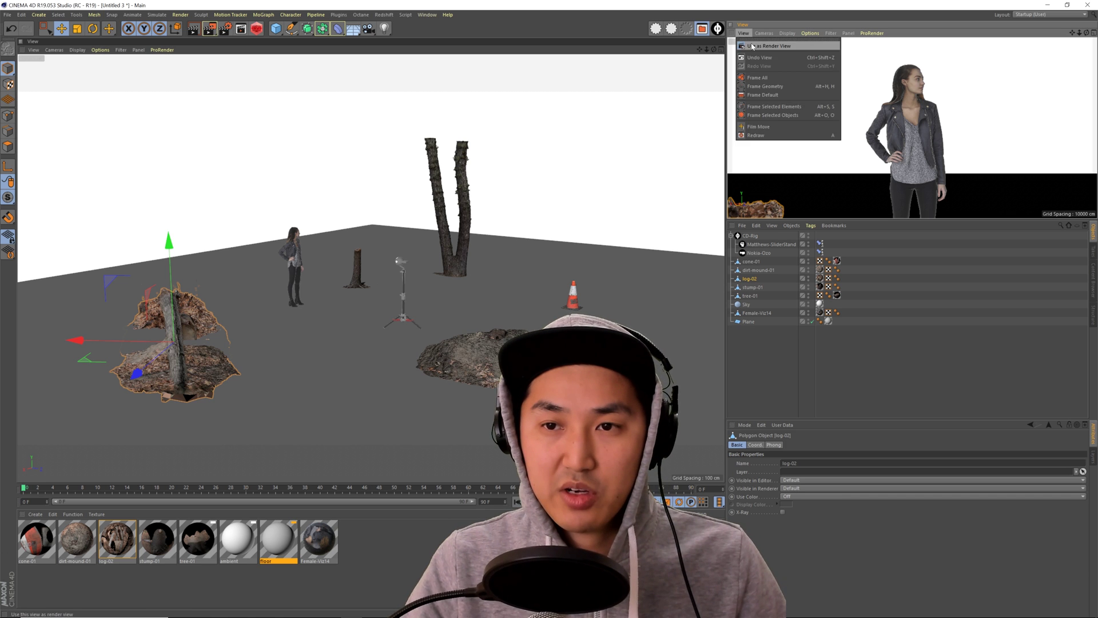
left_click(758, 254)
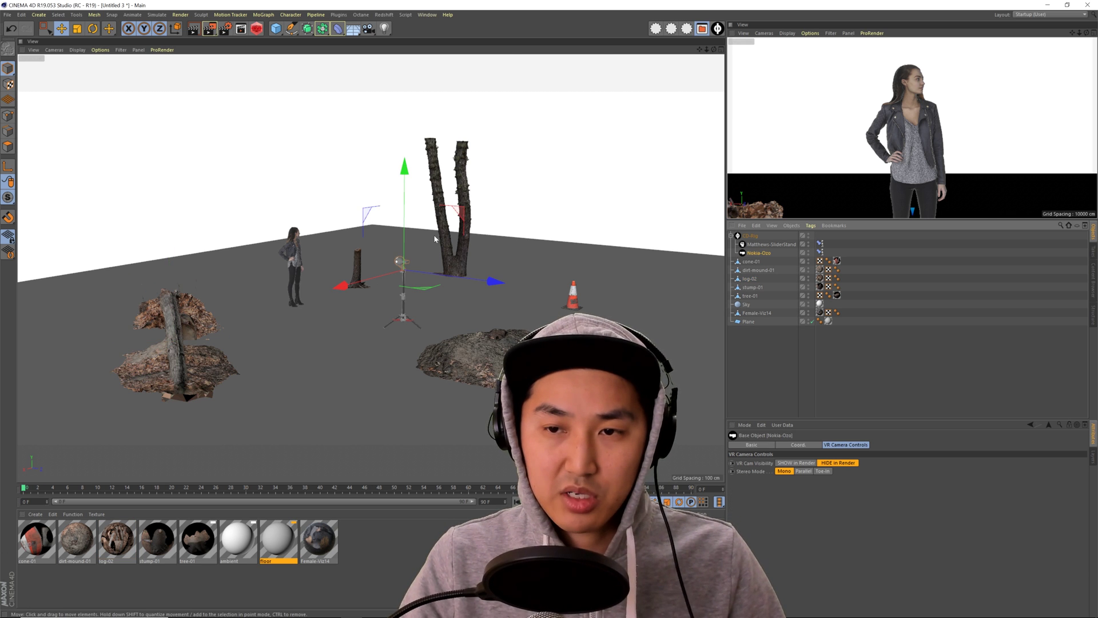
left_click(763, 34)
mouse_move(795, 54)
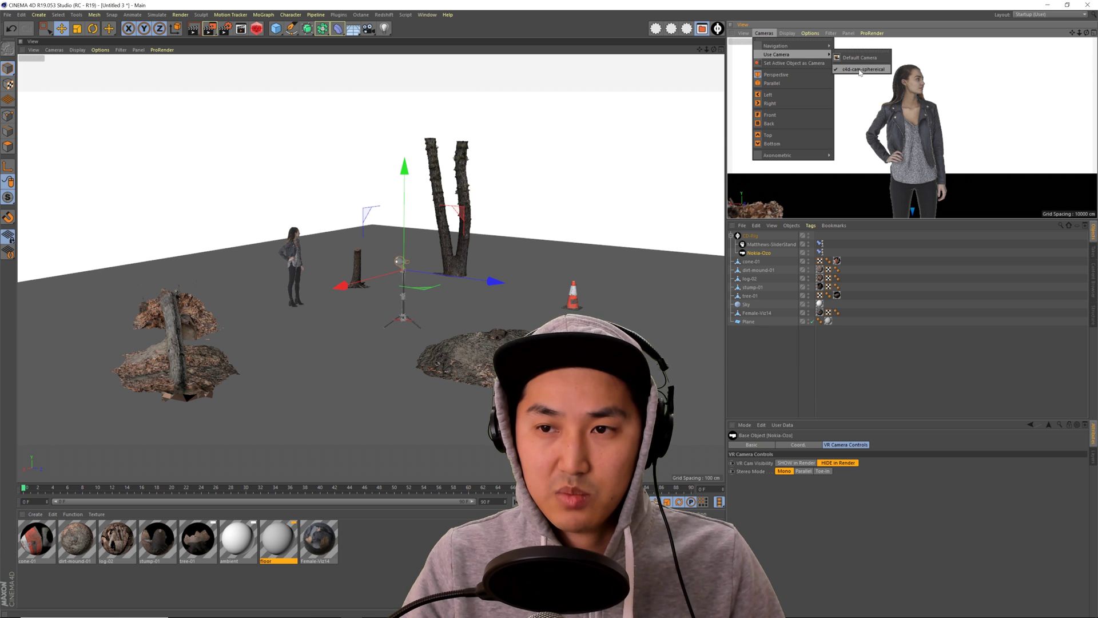
left_click(774, 372)
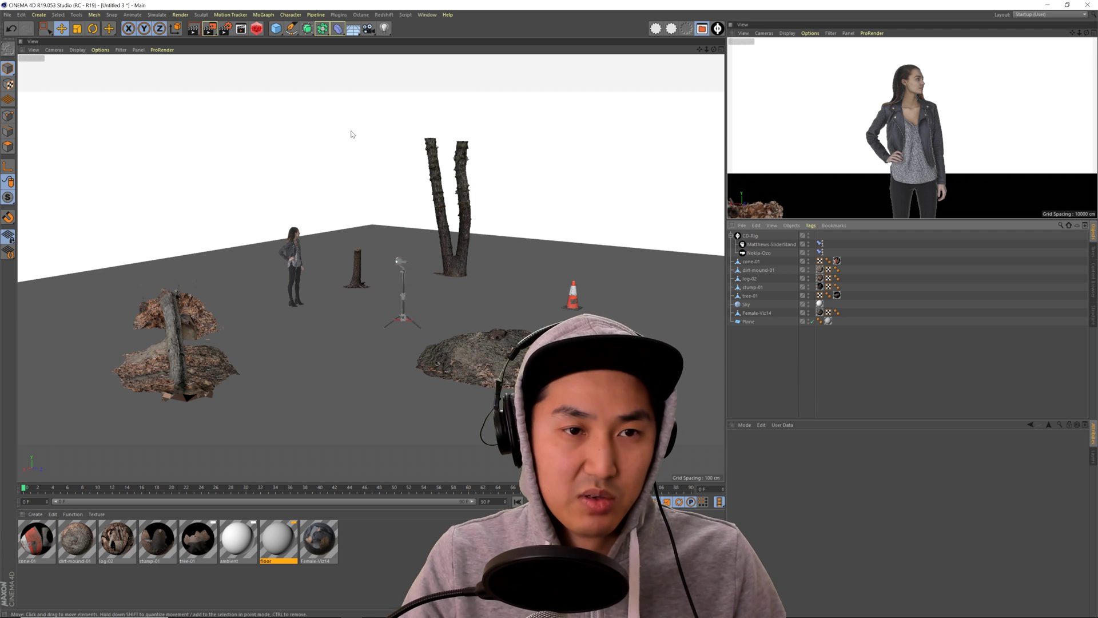
Review the output size and the Physical renderer's sampler and subdivision options in the render settings.
left_click(226, 32)
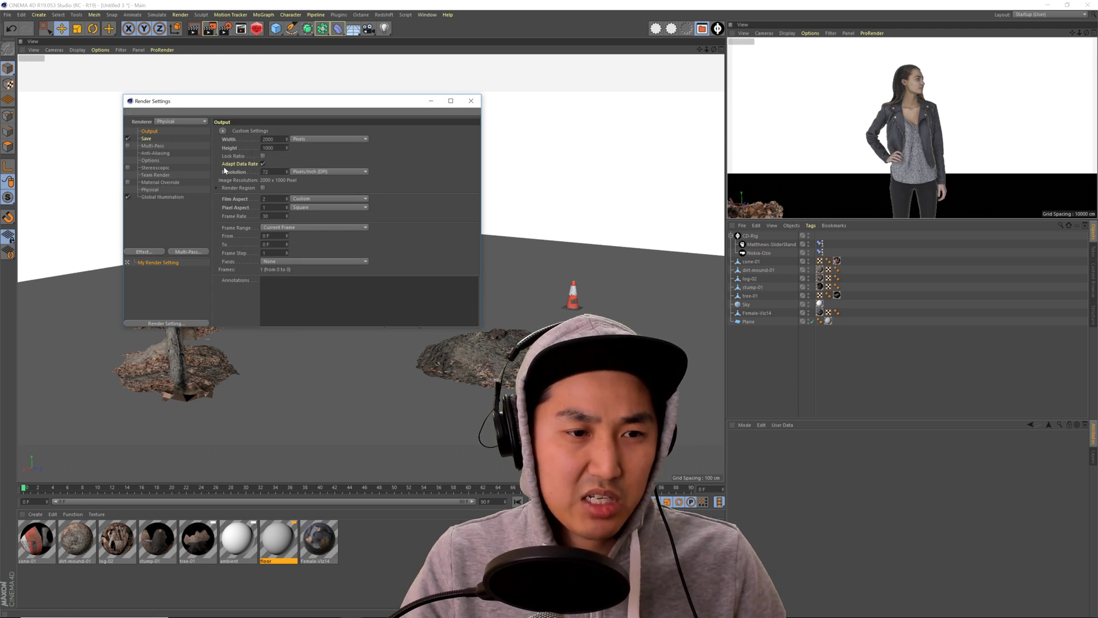
left_click(150, 189)
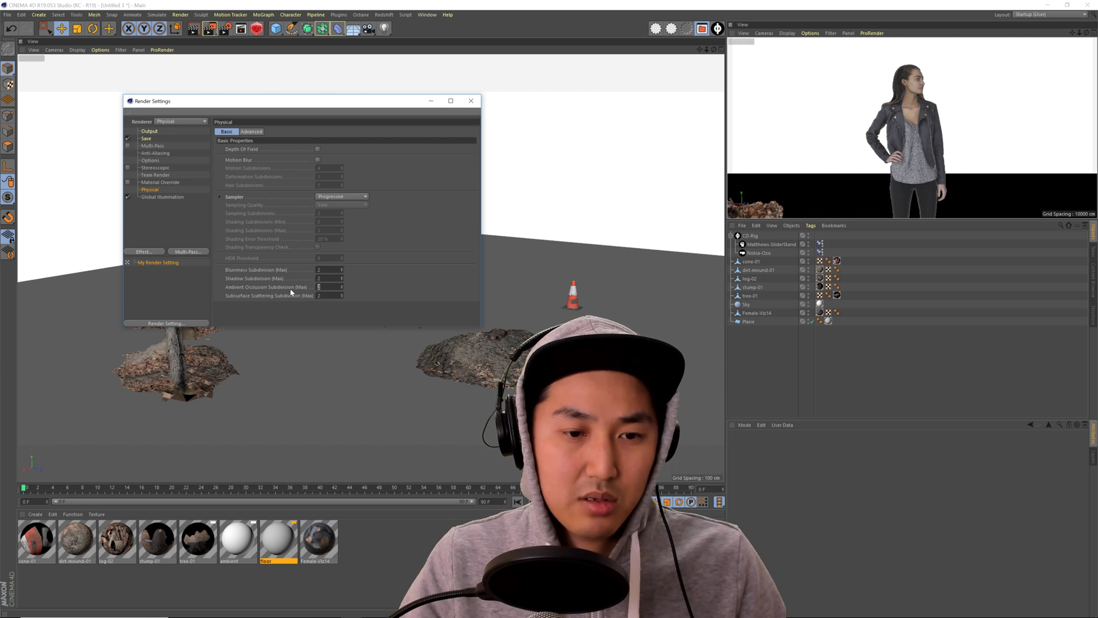
left_click(470, 102)
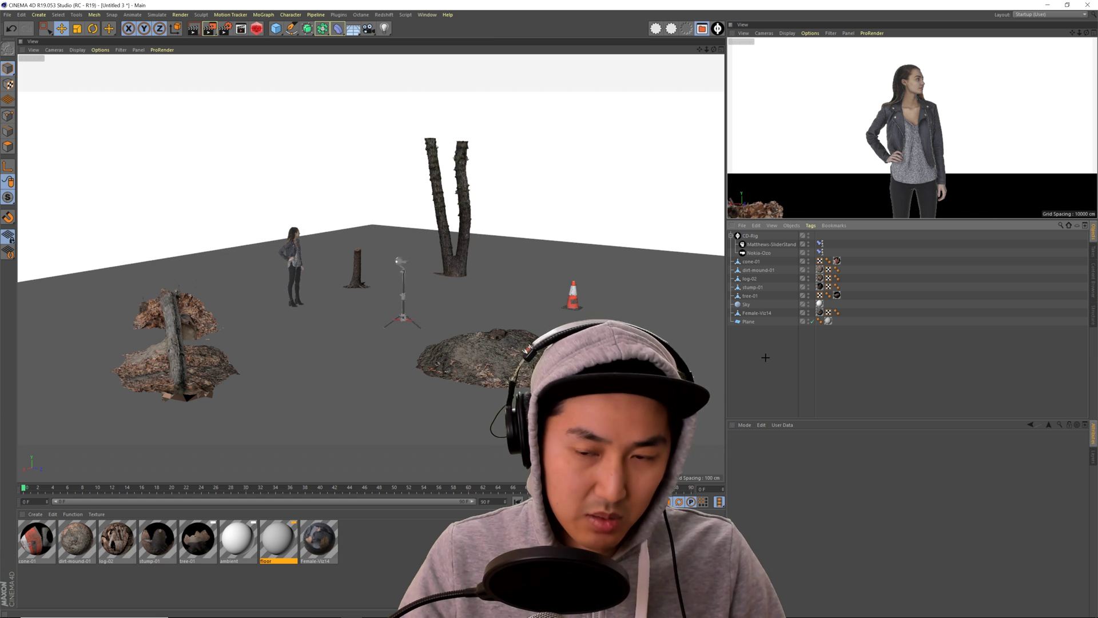
Render the mono 360 view to the Picture Viewer, then stop the render.
key("shift+r")
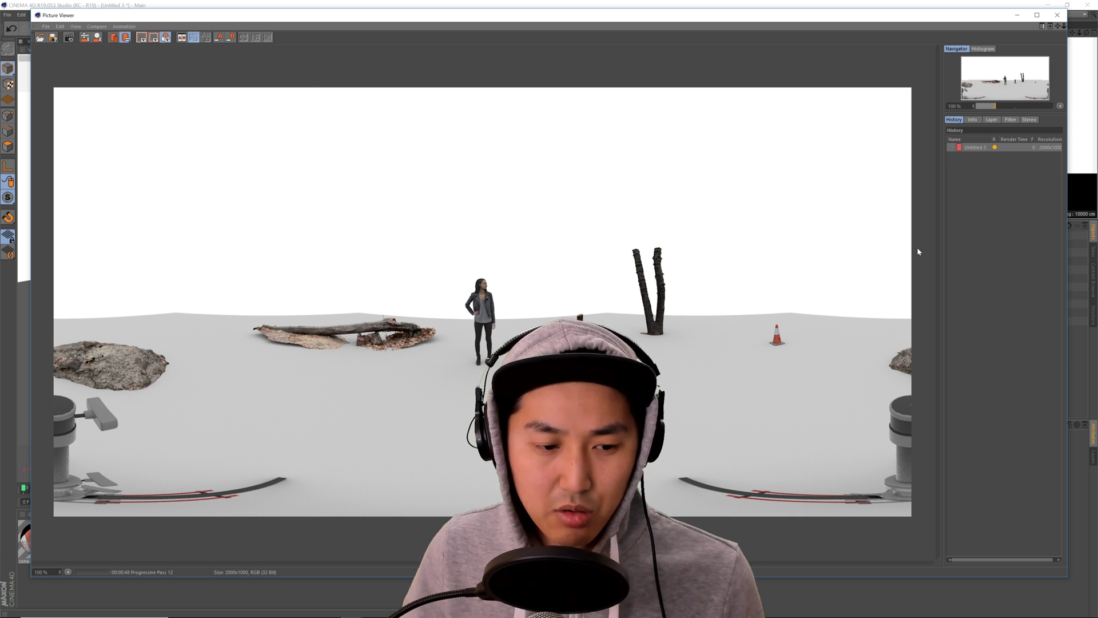
left_click(69, 39)
left_click(556, 344)
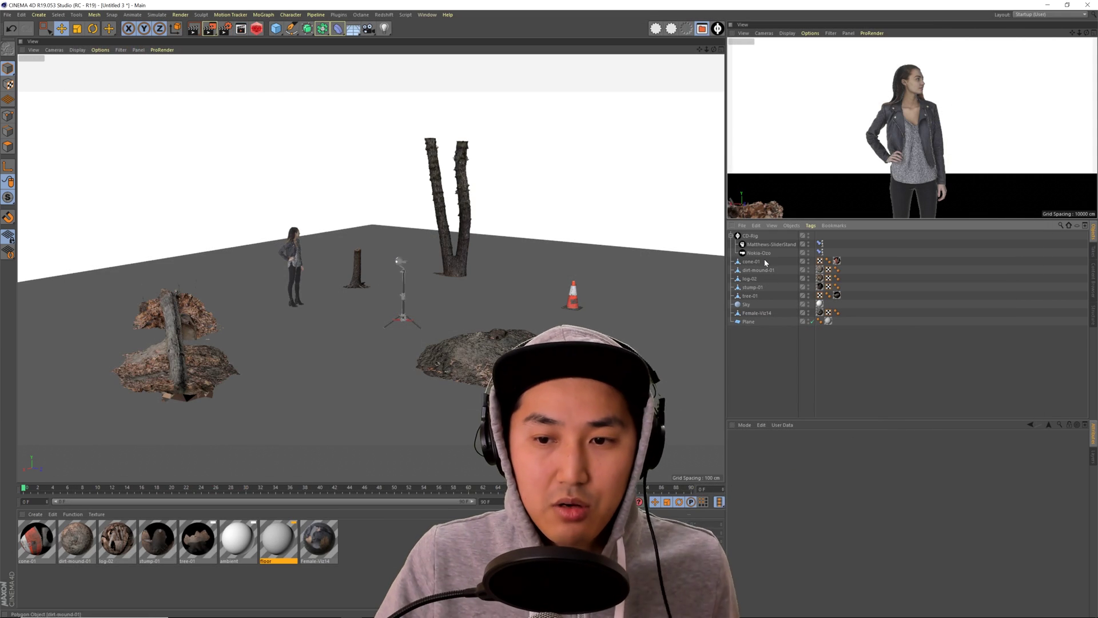
Set the Nokia-Ozo camera's Stereo Mode to Parallel and use the VR camera's viewport as the render view.
left_click(758, 253)
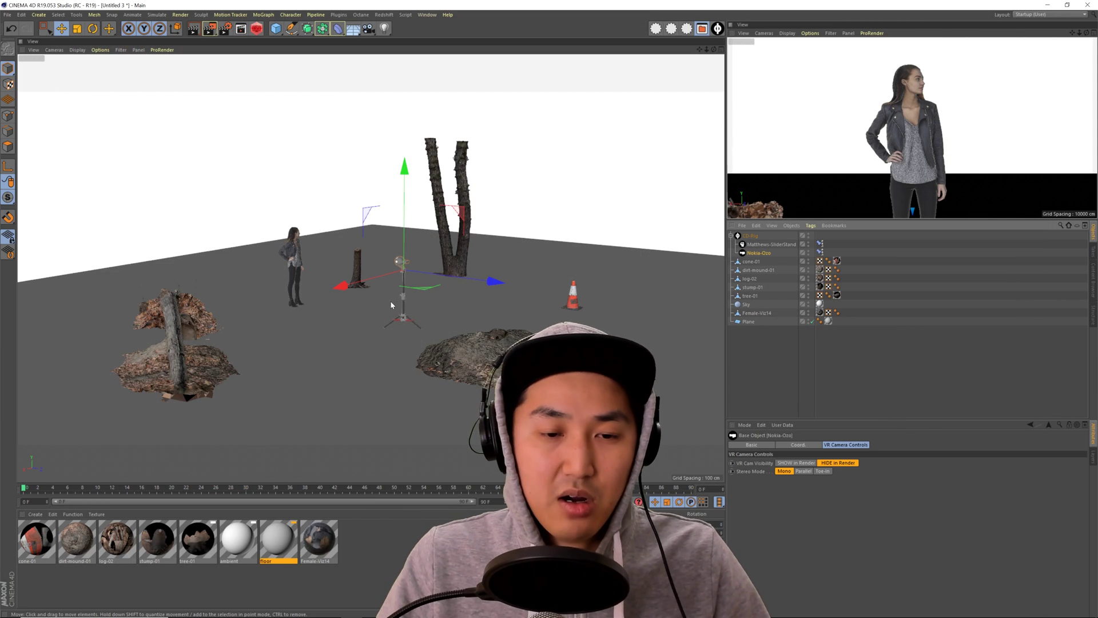
scroll(397, 303, "up", 5)
mouse_move(444, 318)
left_mouse_down("alt")
mouse_move(312, 320)
mouse_move(457, 324)
mouse_move(392, 316)
mouse_move(433, 315)
left_mouse_up("alt")
scroll(450, 327, "down", 4)
scroll(446, 318, "down", 2)
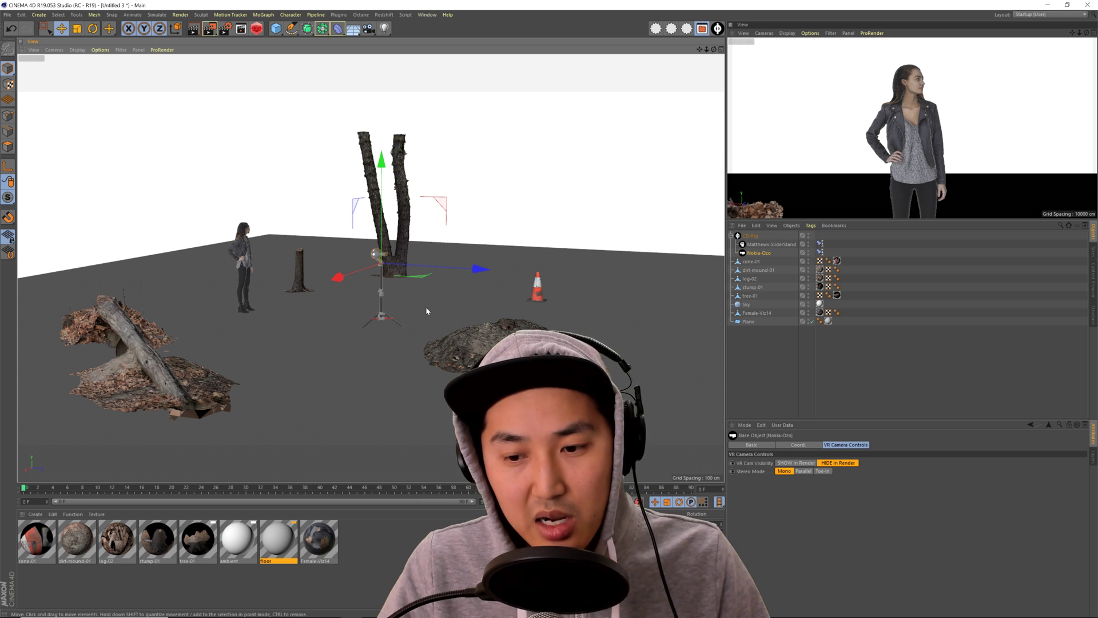
left_click(803, 472)
left_click(743, 34)
left_click(764, 48)
left_click(750, 358)
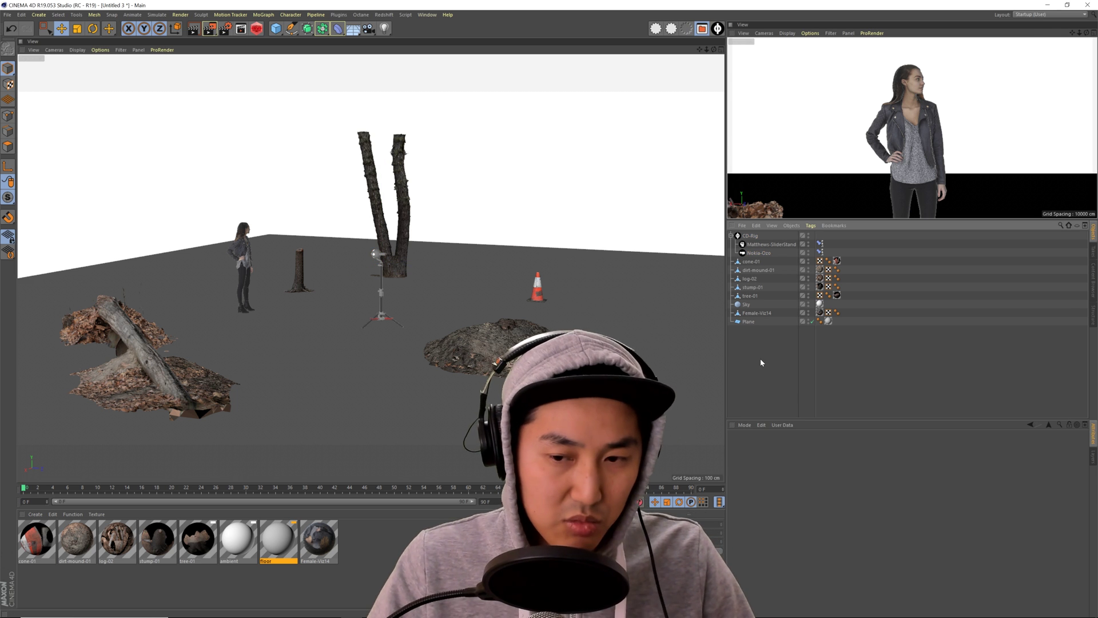
Render the stereo 360 view to the Picture Viewer, then stop the render and close the viewer.
key("shift+r")
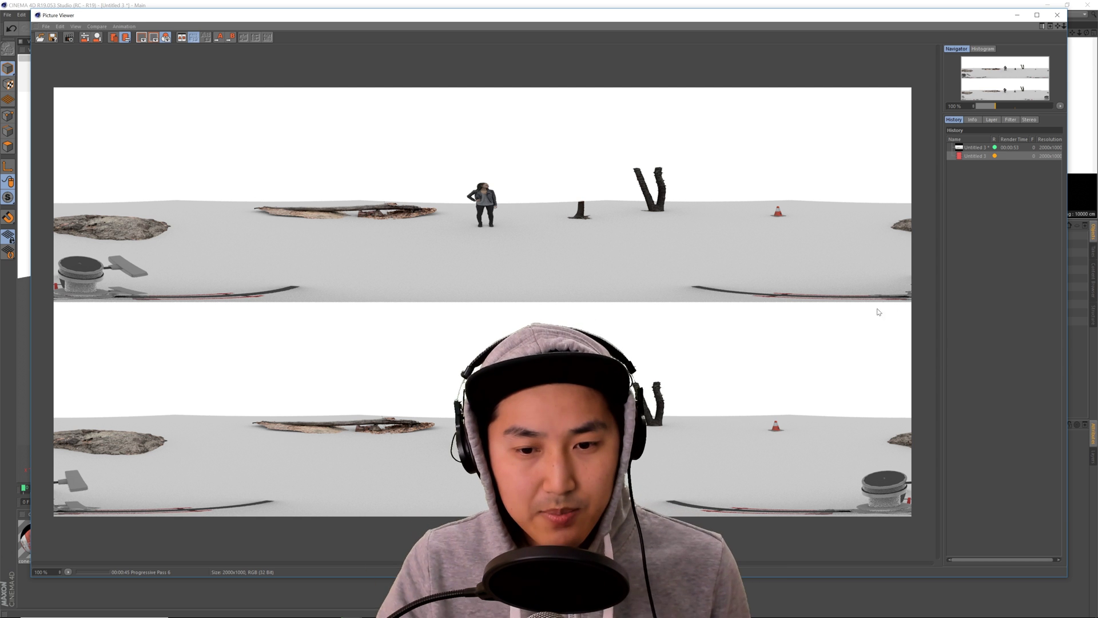
left_click(69, 37)
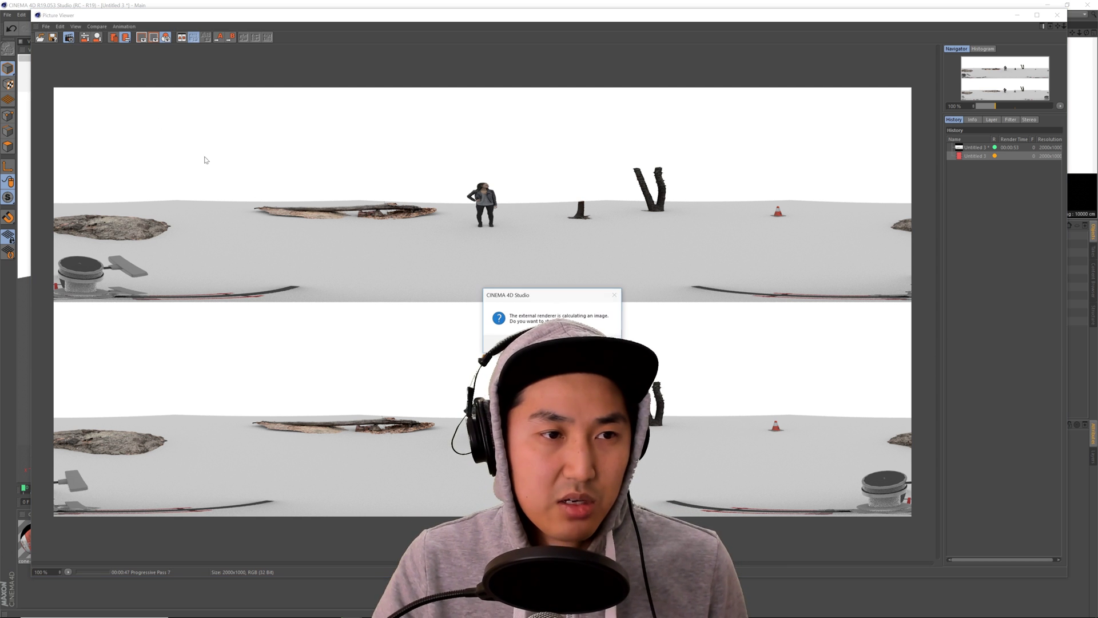
left_click(558, 344)
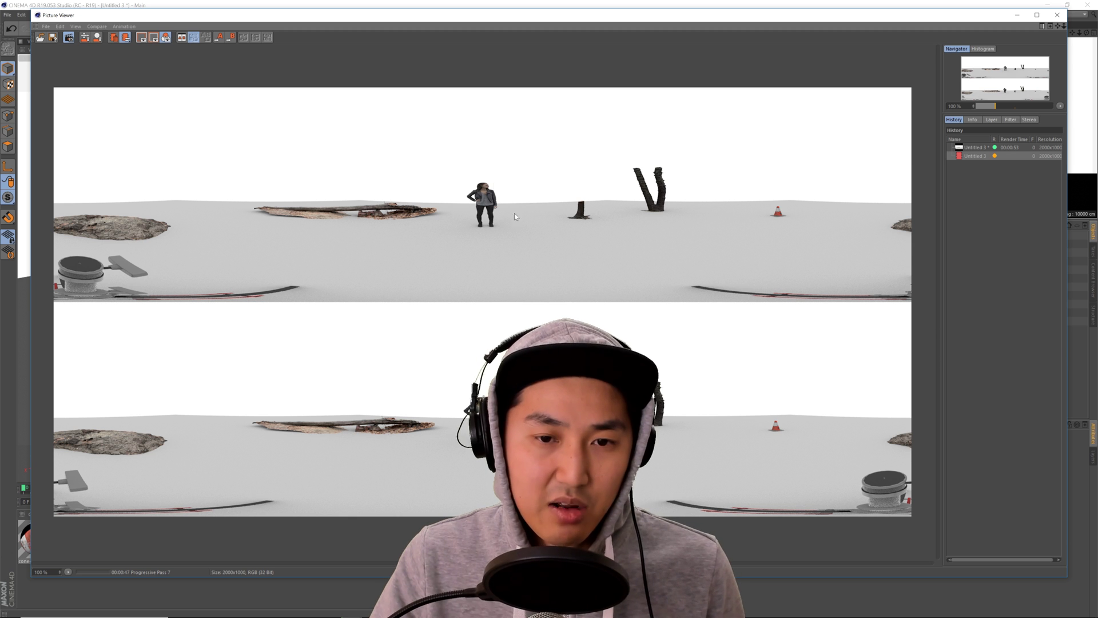
left_click(1057, 15)
Set the Nokia-Ozo's Stereo Mode to Mono and its VR Cam Visibility to SHOW in Render.
left_click(757, 253)
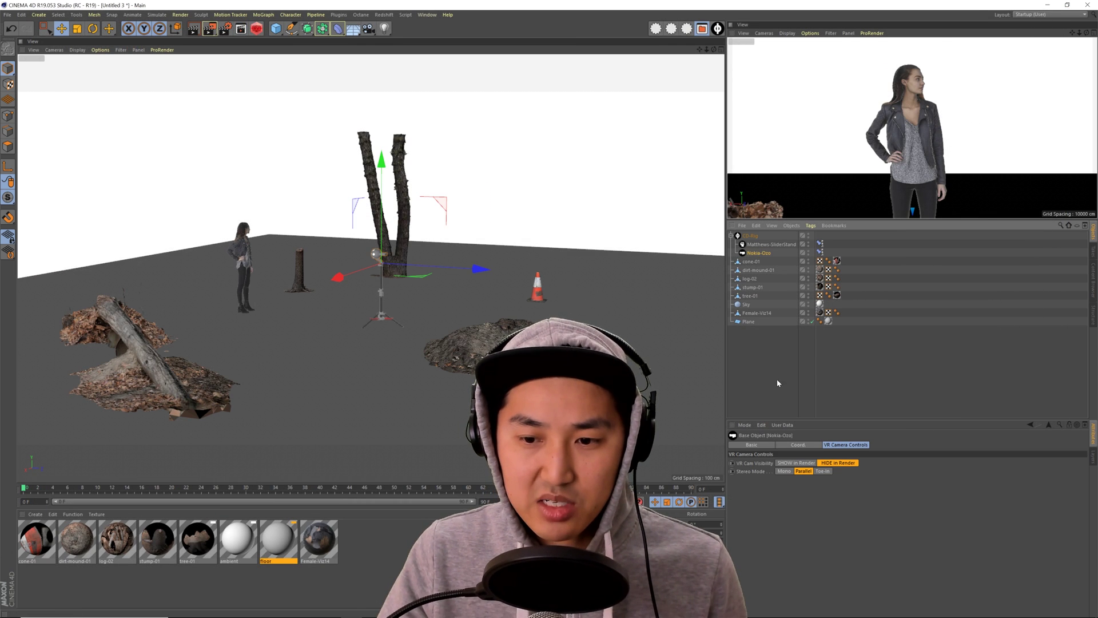
left_click(785, 472)
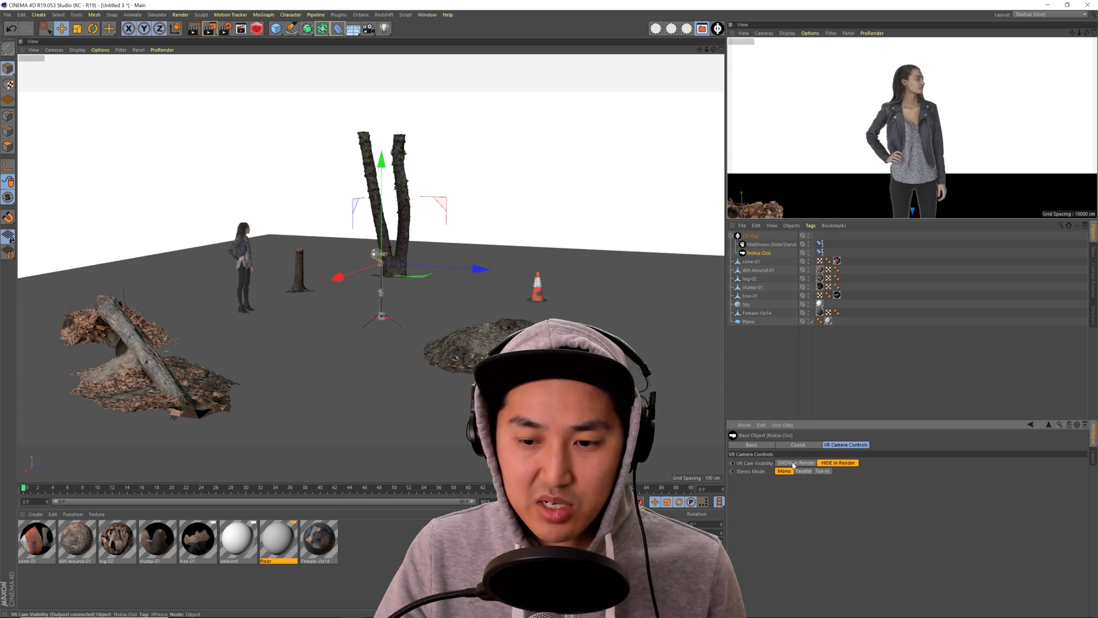
left_click(793, 463)
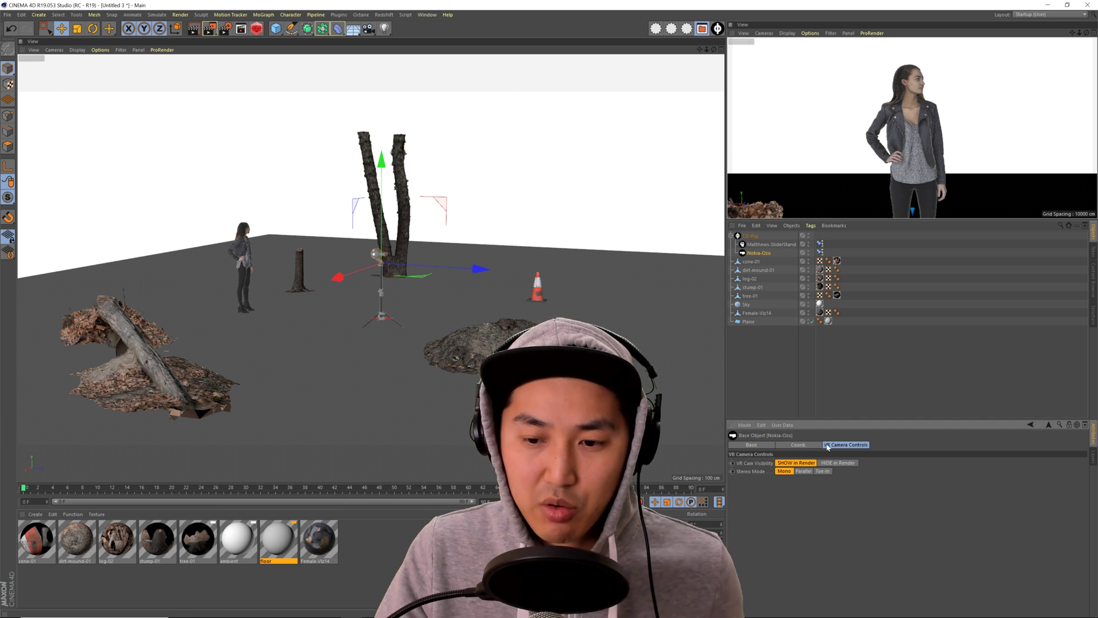
Use the large perspective viewport as the render view and render it to the Picture Viewer, stopping the render before completion.
left_click(33, 51)
left_click(52, 63)
left_click_drag(374, 272, 399, 252, "alt")
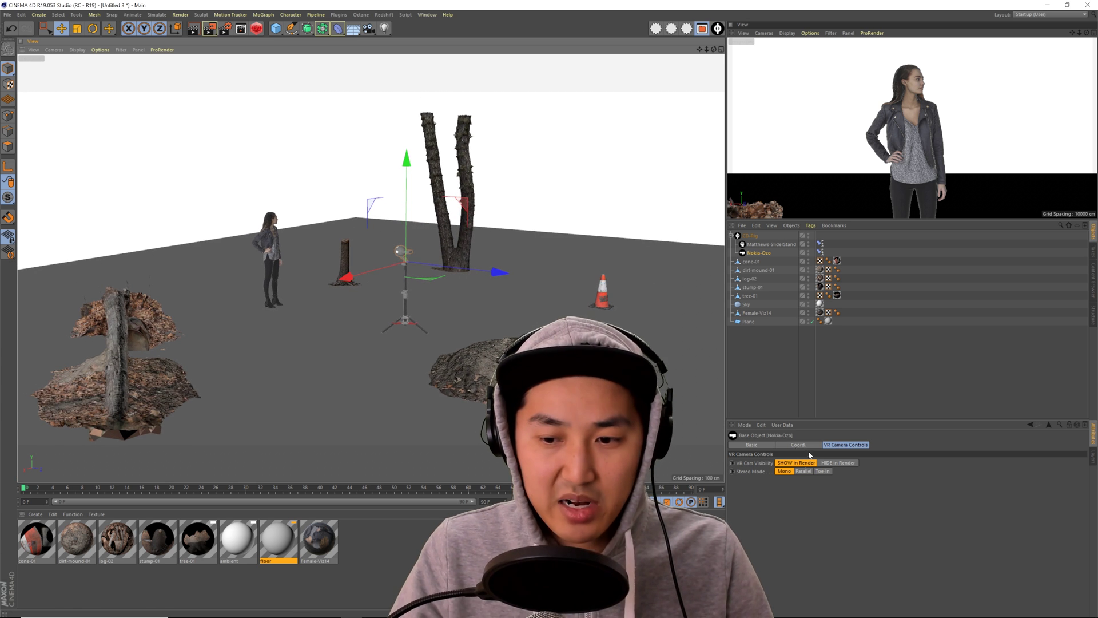
left_click(763, 356)
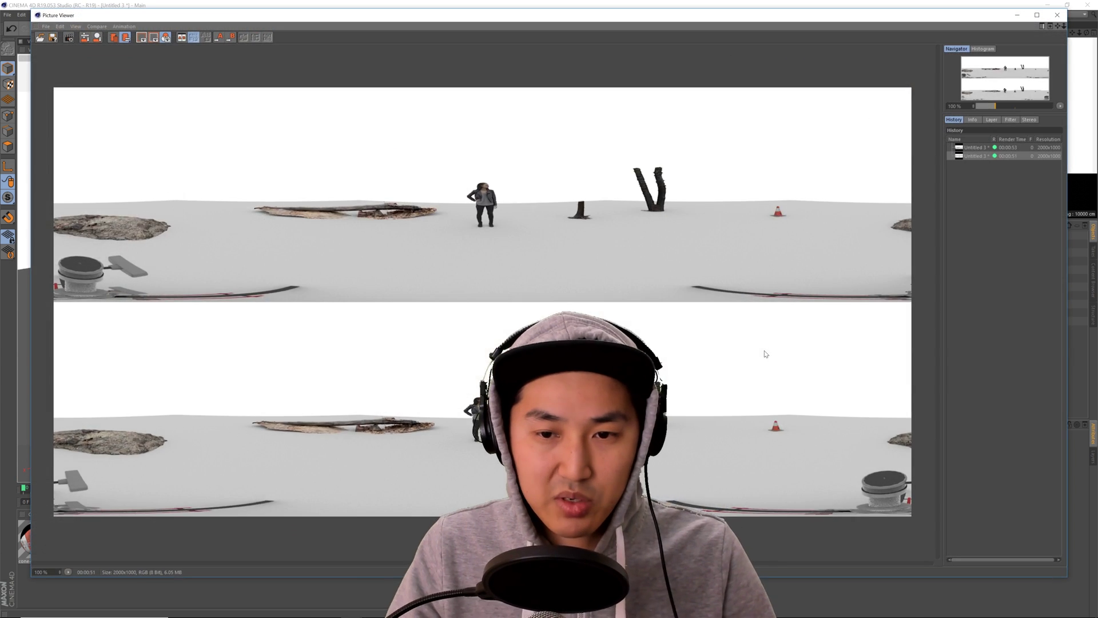
key("shift+r")
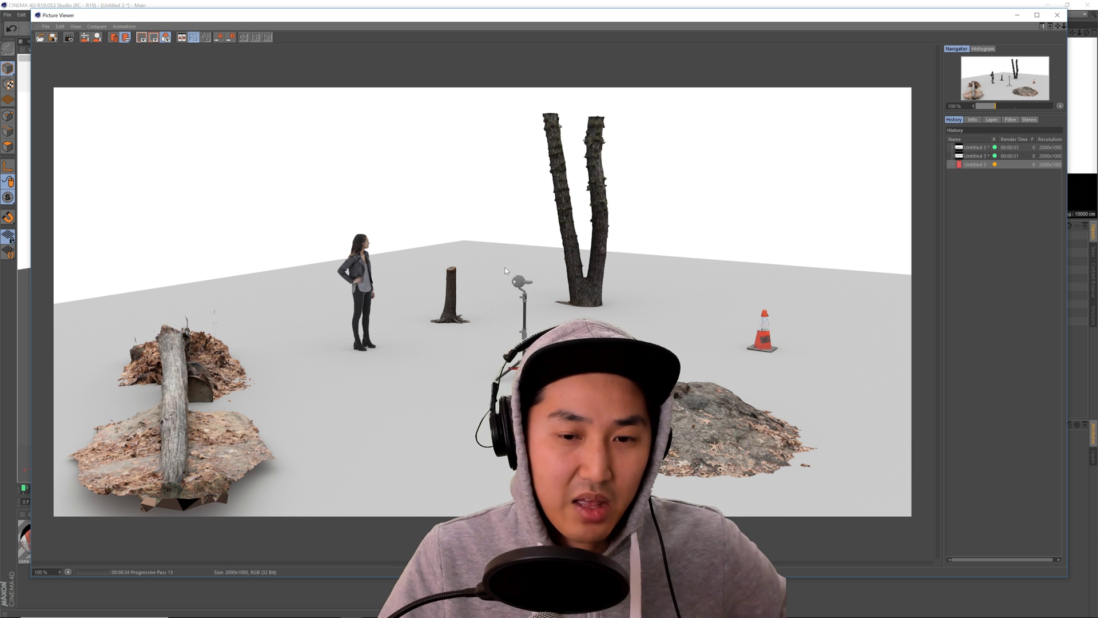
left_click(69, 37)
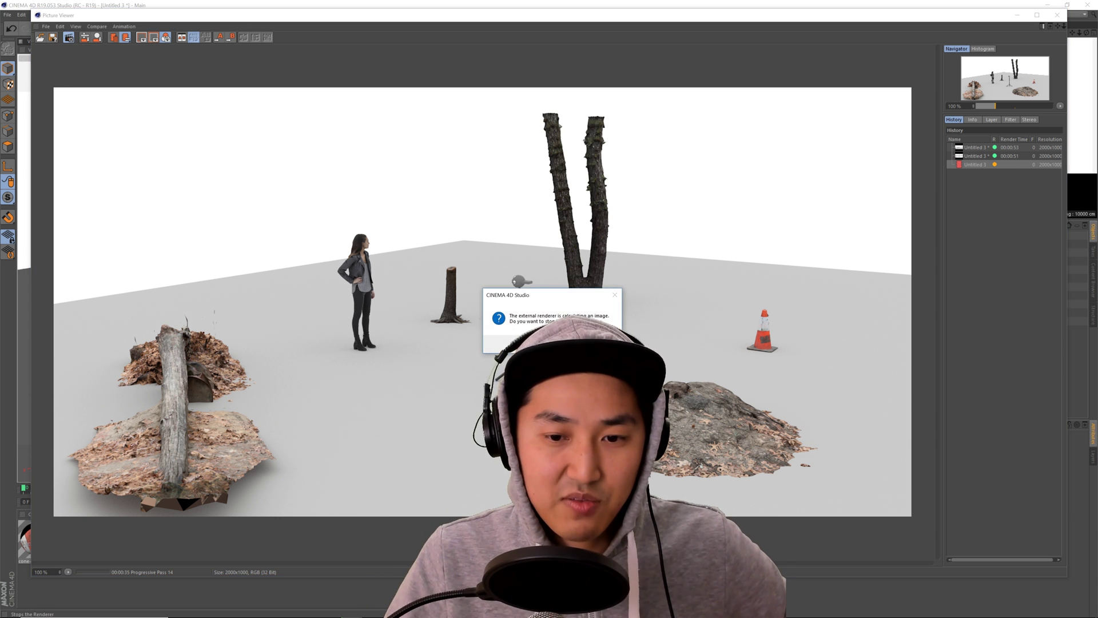
left_click(557, 343)
left_click(1057, 15)
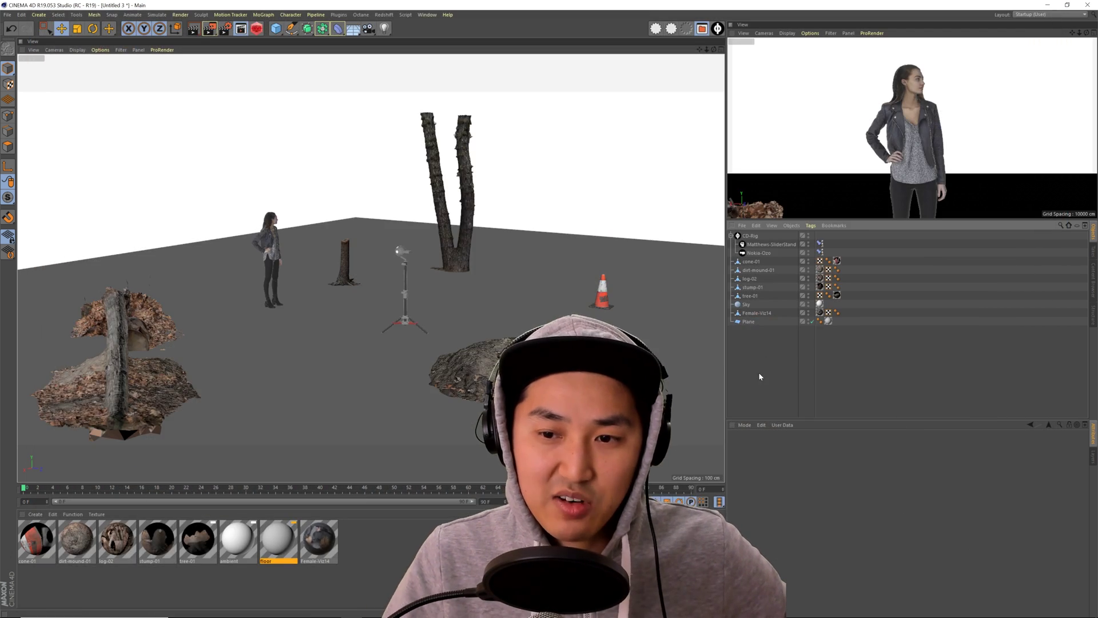
Review the Nokia-Ozo's VR camera controls and inspect the camera on its stand up close.
left_click(758, 253)
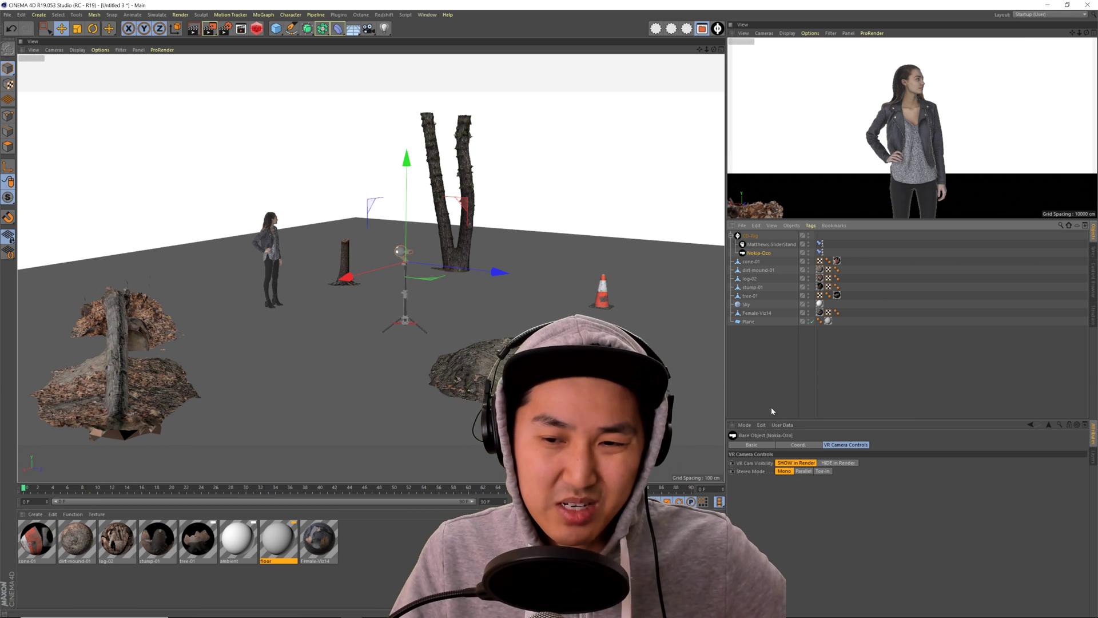
left_click(766, 354)
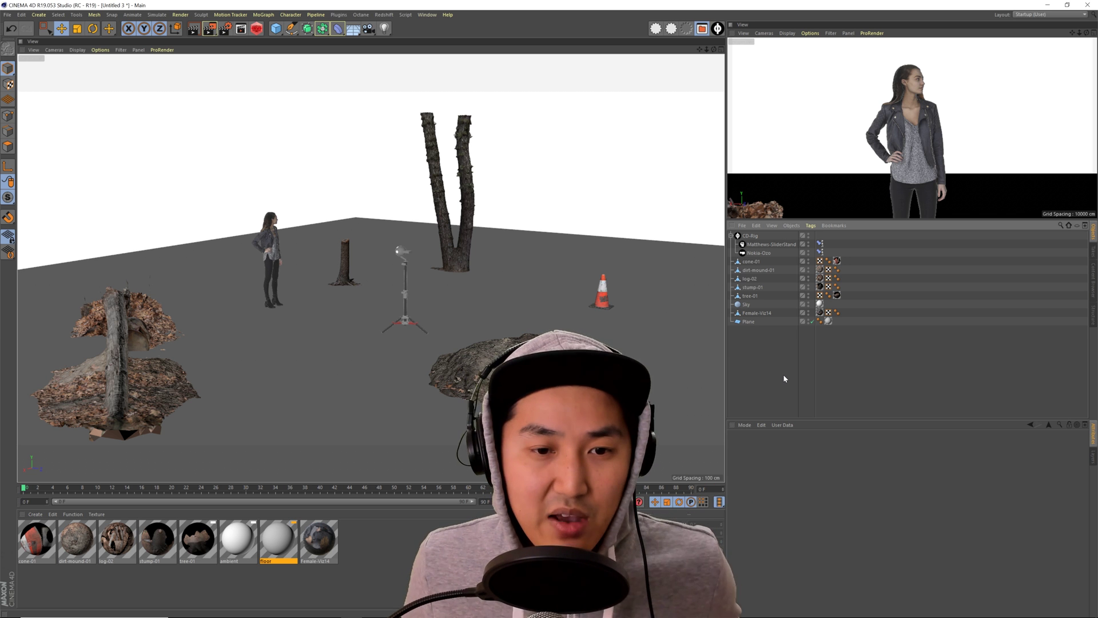
scroll(497, 257, "up", 3)
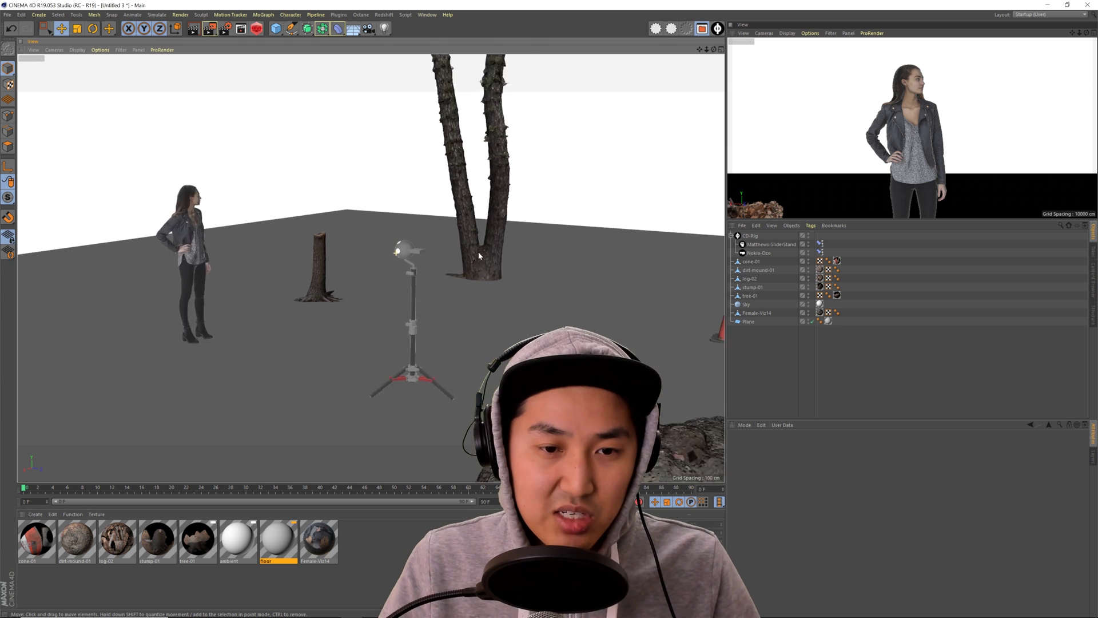
scroll(496, 257, "up", 3)
left_click_drag(497, 257, 455, 200, "alt")
scroll(455, 205, "down", 2)
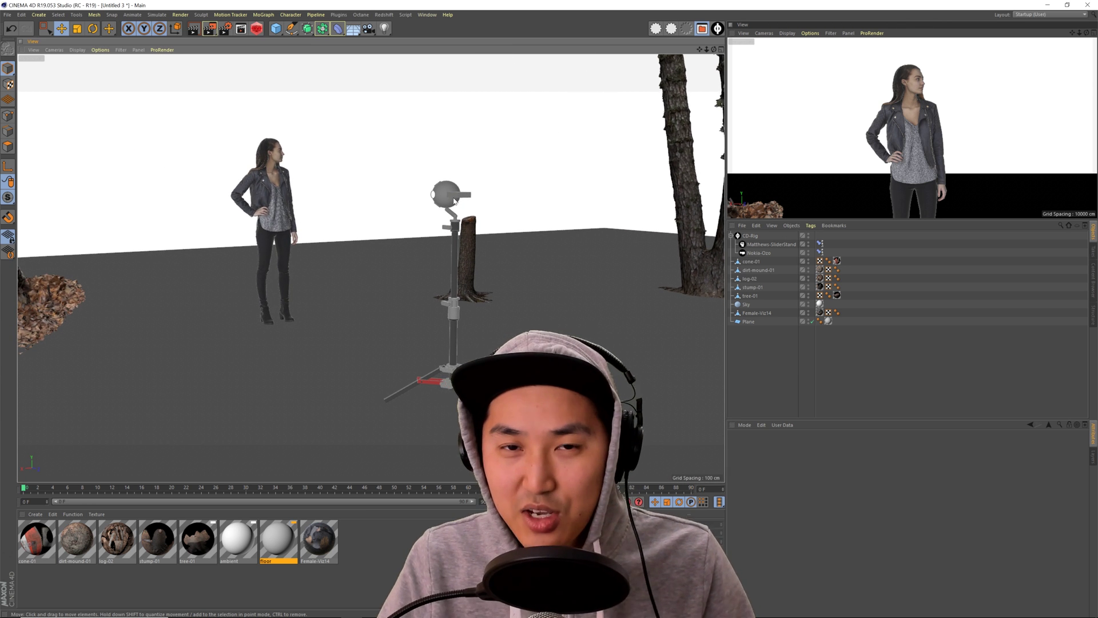